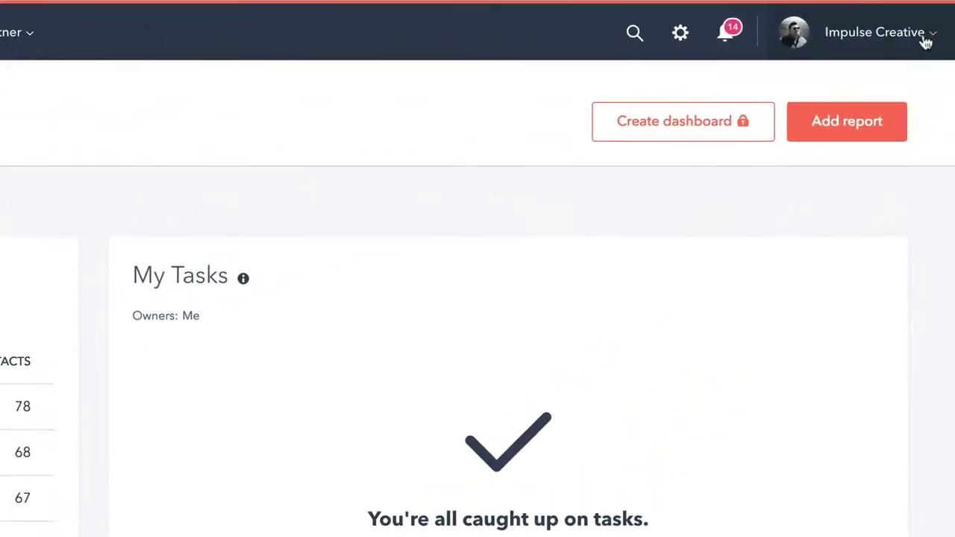
From the account menu, go to Profile & Preferences and edit the signature under CRM Communication.
click(925, 43)
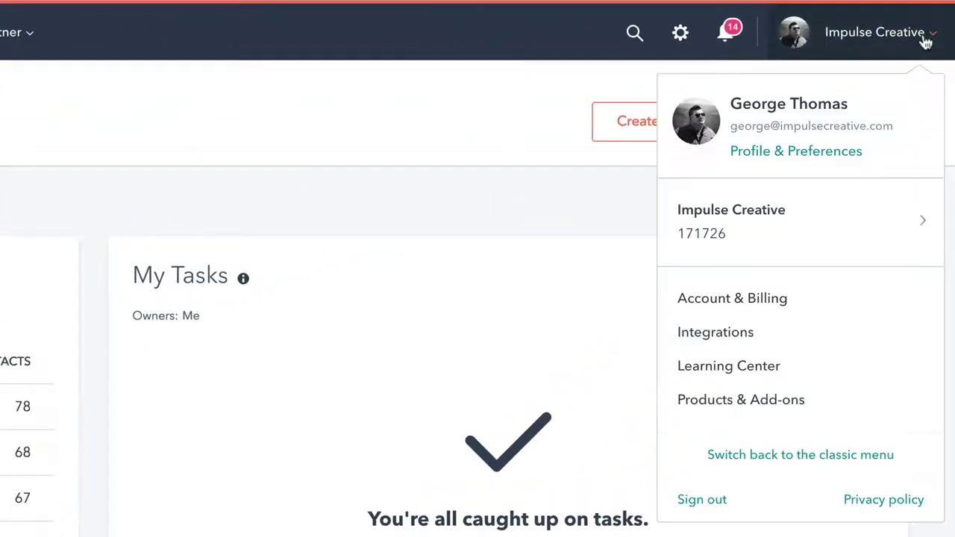
click(797, 153)
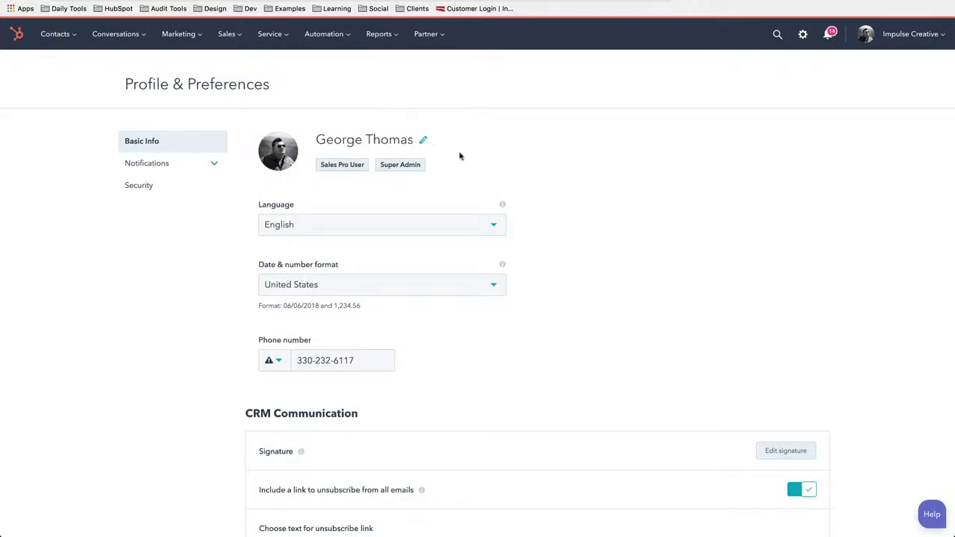
scroll(458, 156, down, 5)
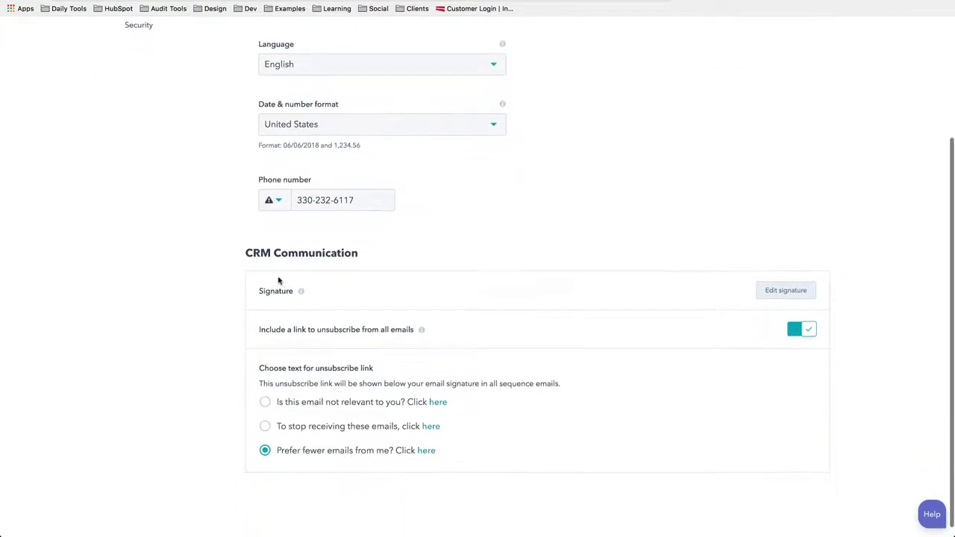
scroll(282, 282, down, 1)
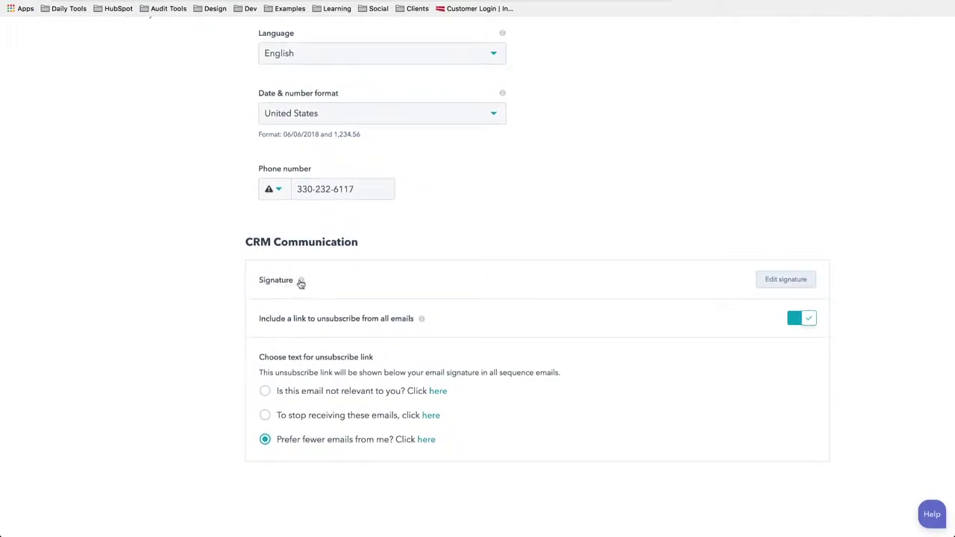
click(778, 281)
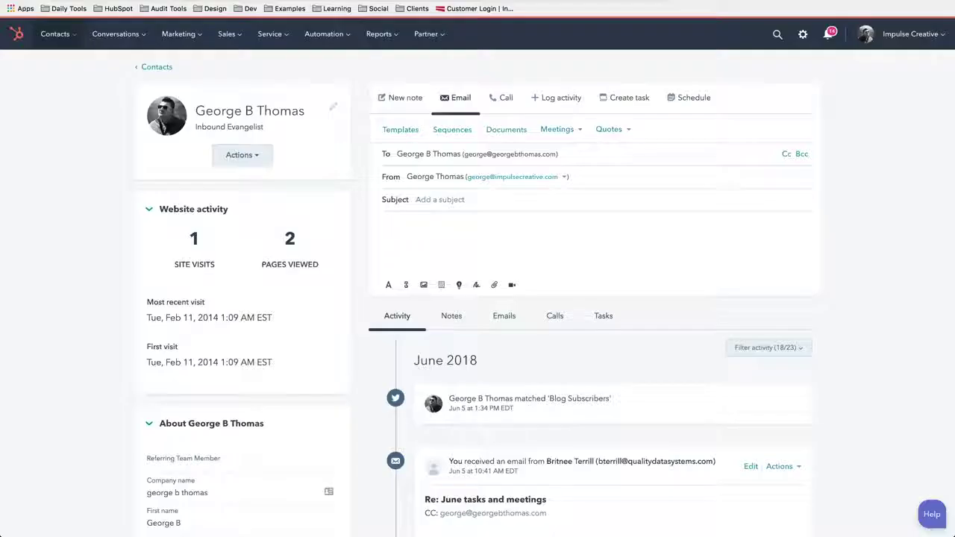
Open a contact's signature editor, check HTML mode, return to Simple, and paste three signature lines.
click(74, 37)
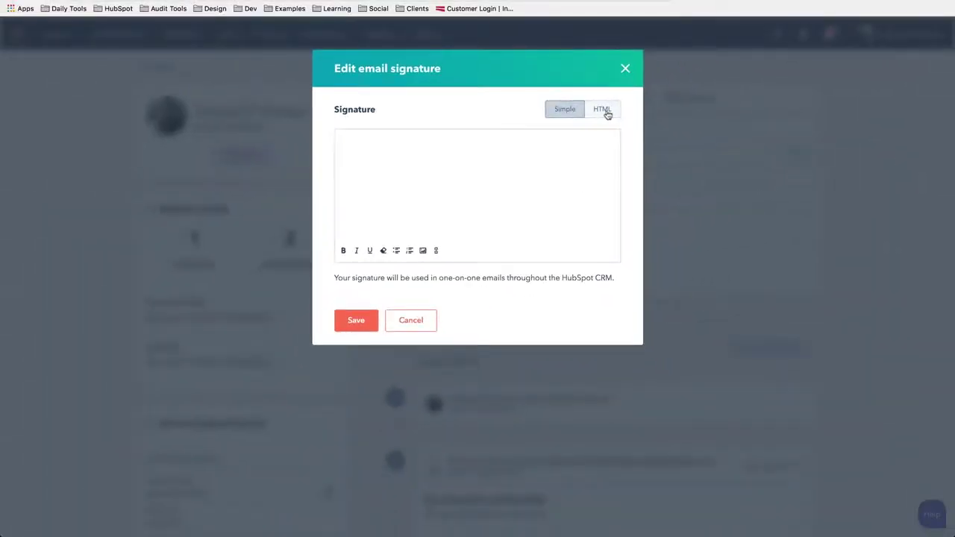
click(603, 109)
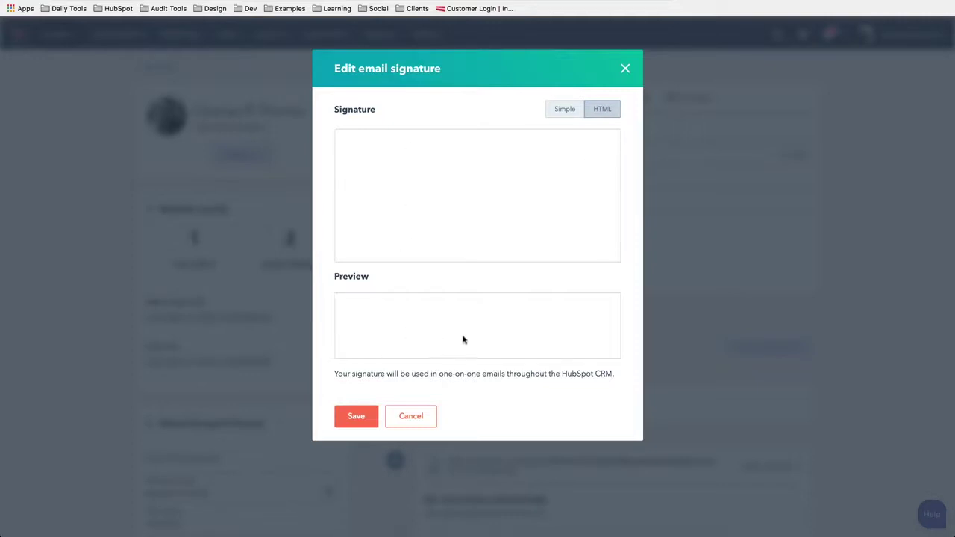
click(565, 110)
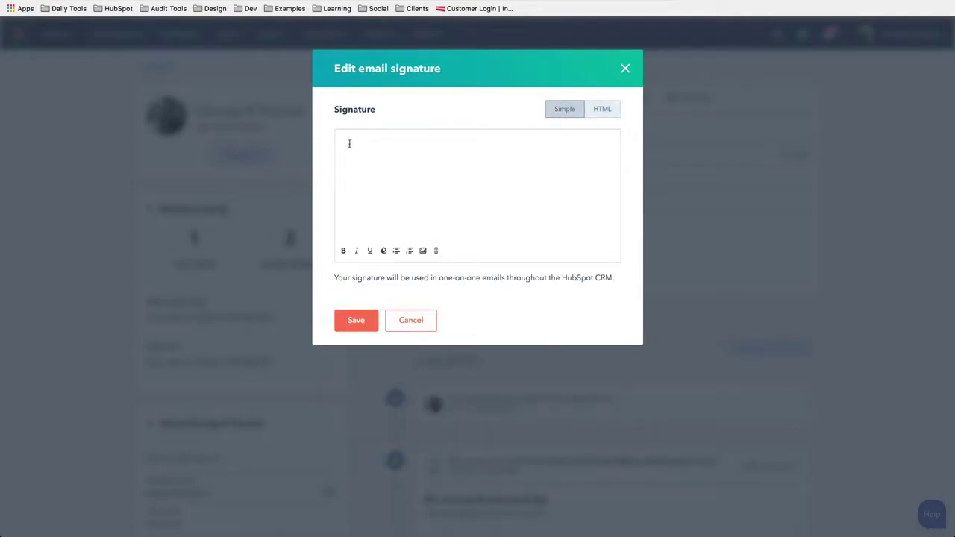
click(349, 143)
text(George B Thomas Impulse Creative I love email signatures.)
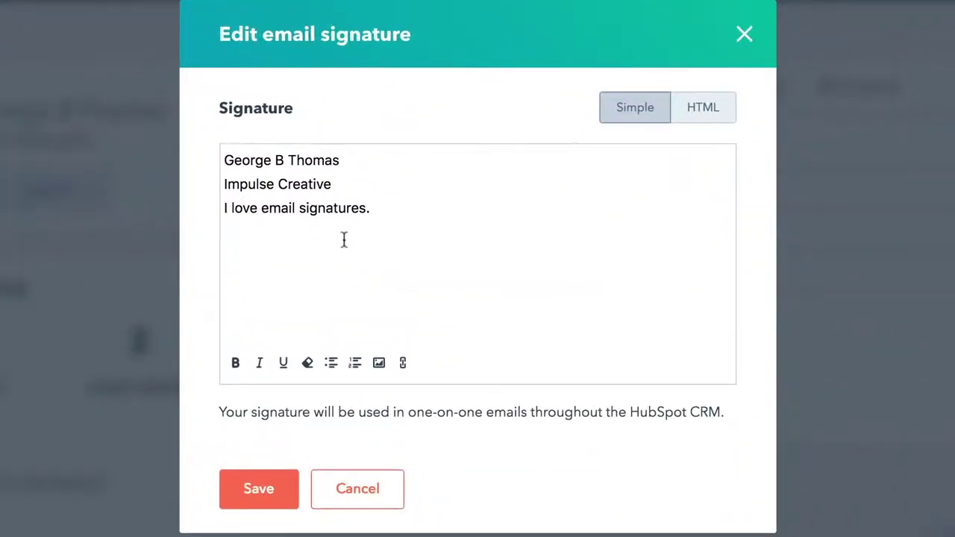
Make the name on the first line bold and the Impulse Creative line italic.
drag(340, 159, 224, 160)
click(235, 363)
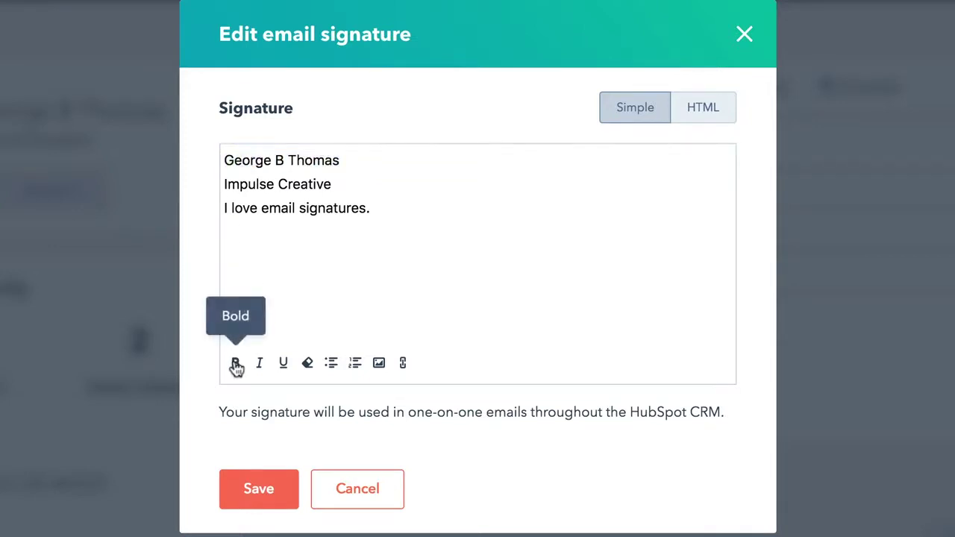
drag(224, 183, 333, 184)
click(261, 366)
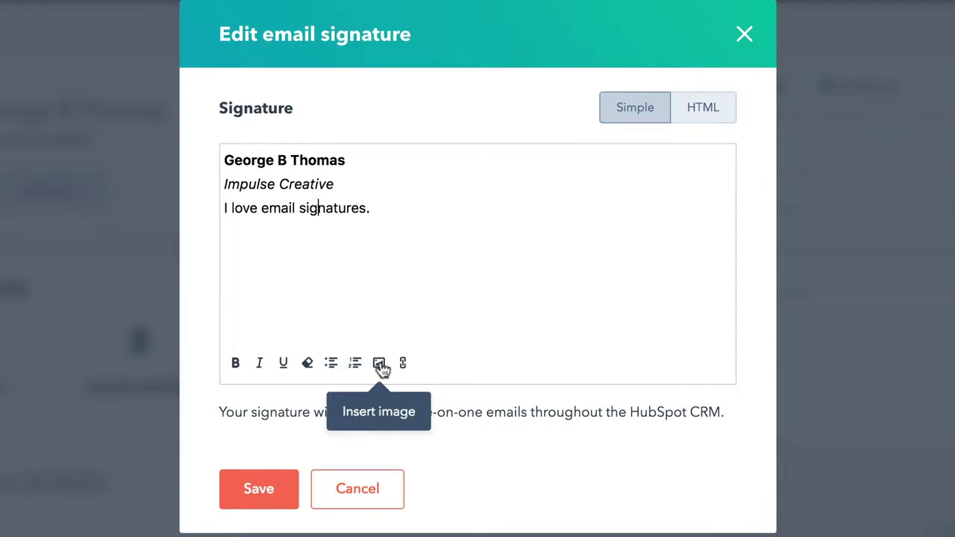
Try turning Impulse Creative into a link, then cancel the Insert link dialog.
drag(334, 185, 224, 185)
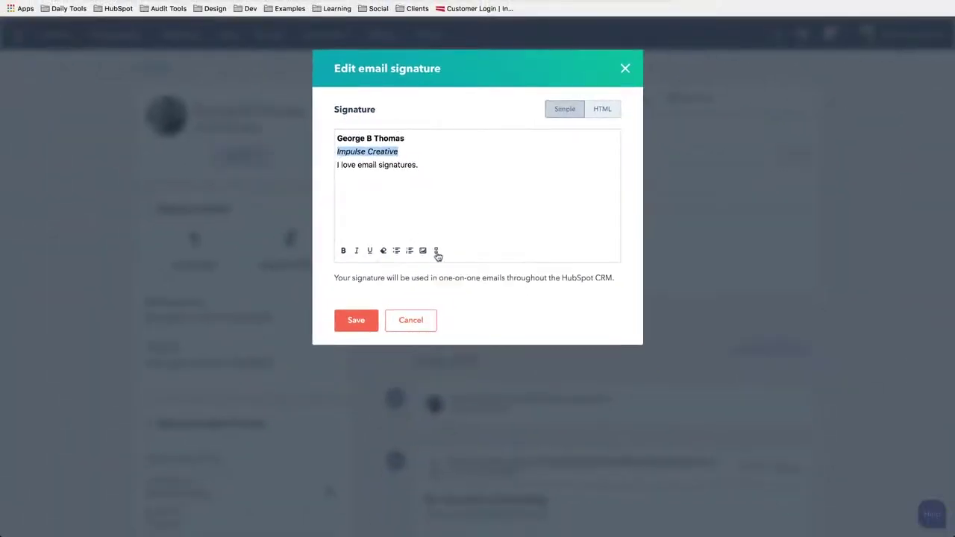
click(436, 251)
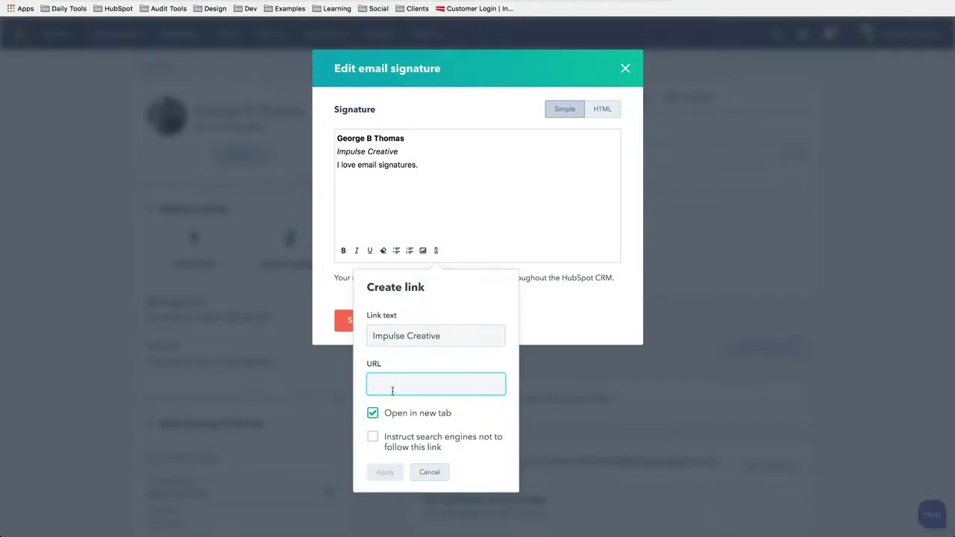
click(429, 472)
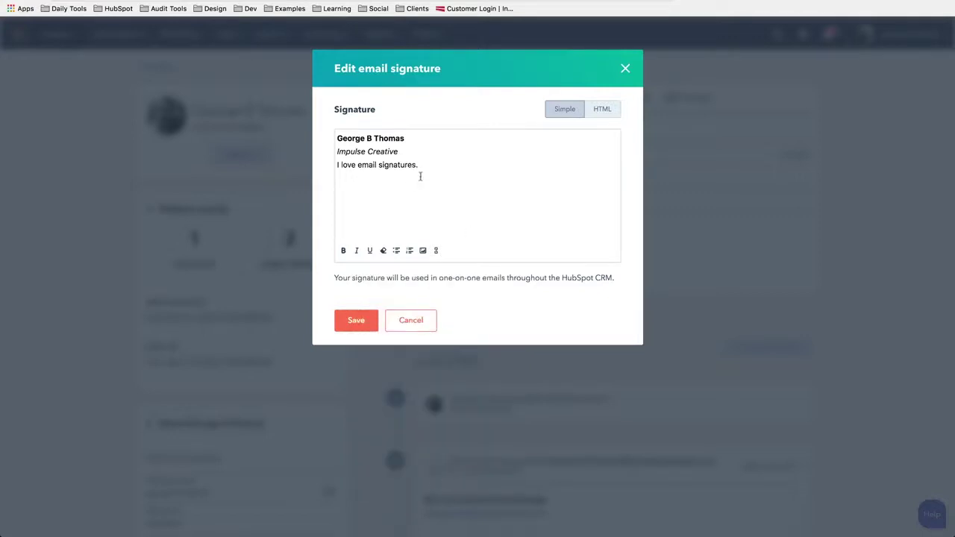
Select all three practice signature lines and delete them.
drag(435, 166, 326, 124)
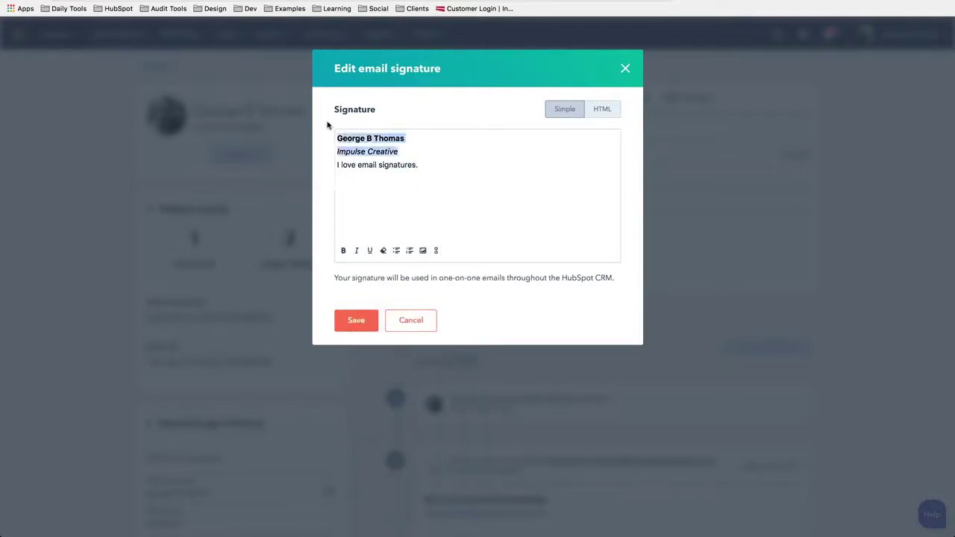
click(419, 165)
drag(419, 165, 346, 134)
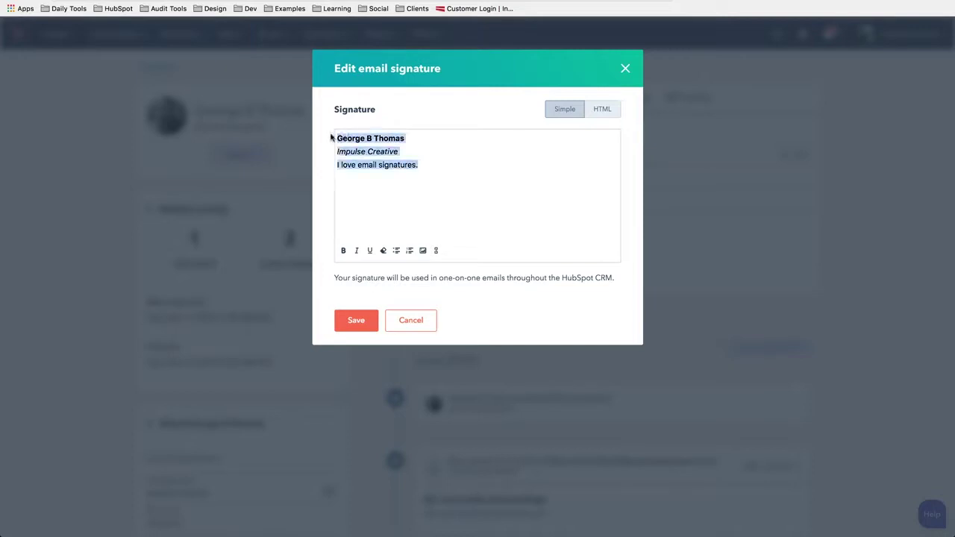
key(BackSpace)
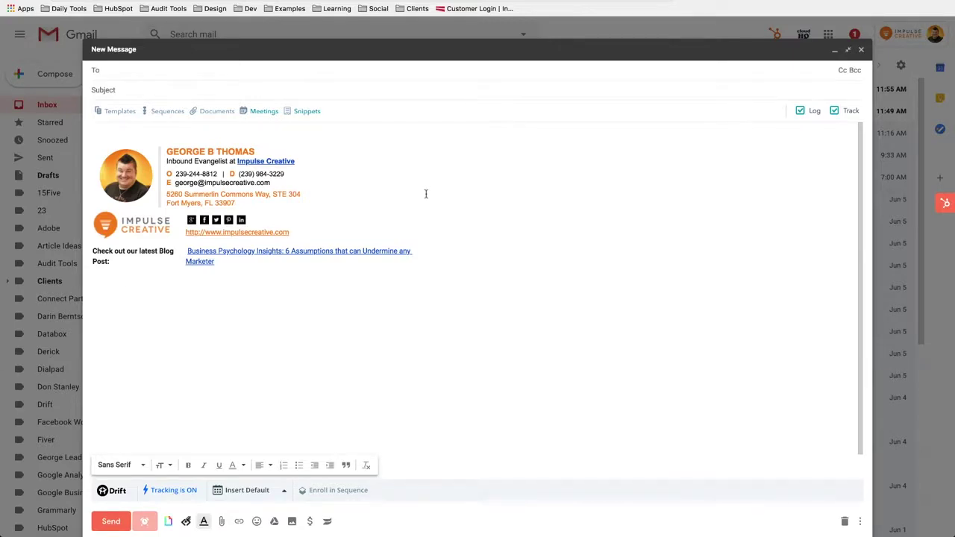
Open the browser developer tools over the Gmail draft showing the HTML signature.
key(super+alt+i)
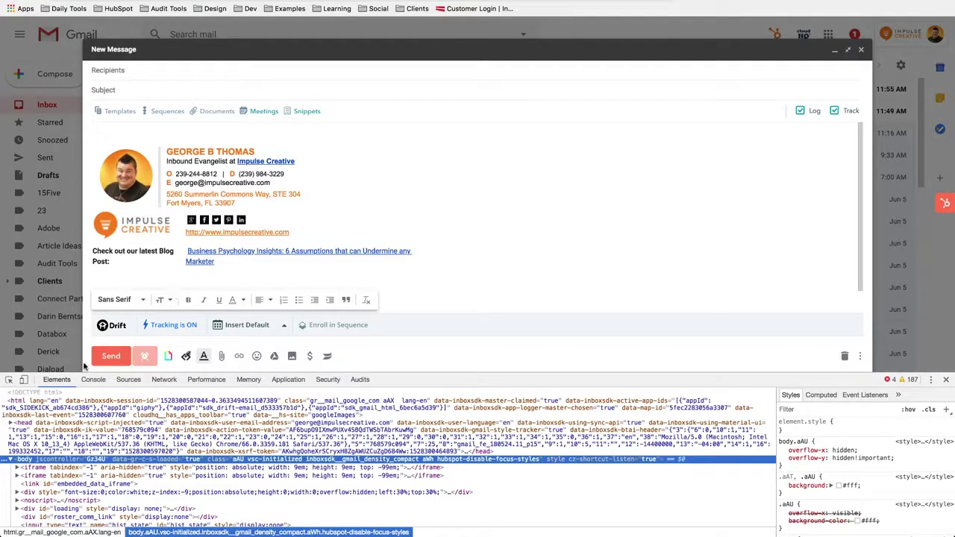
Inspect the Gmail message body and copy its signature table element in DevTools.
click(8, 380)
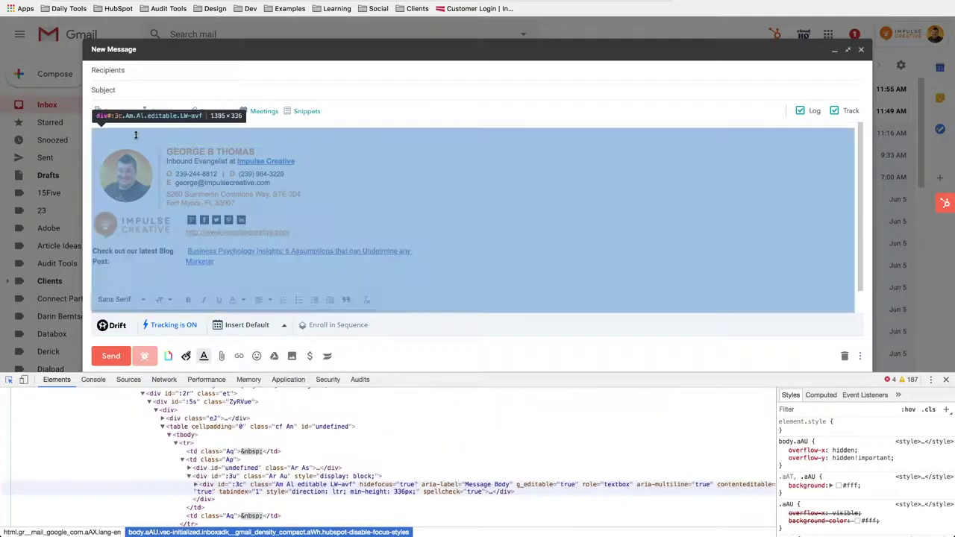
click(135, 134)
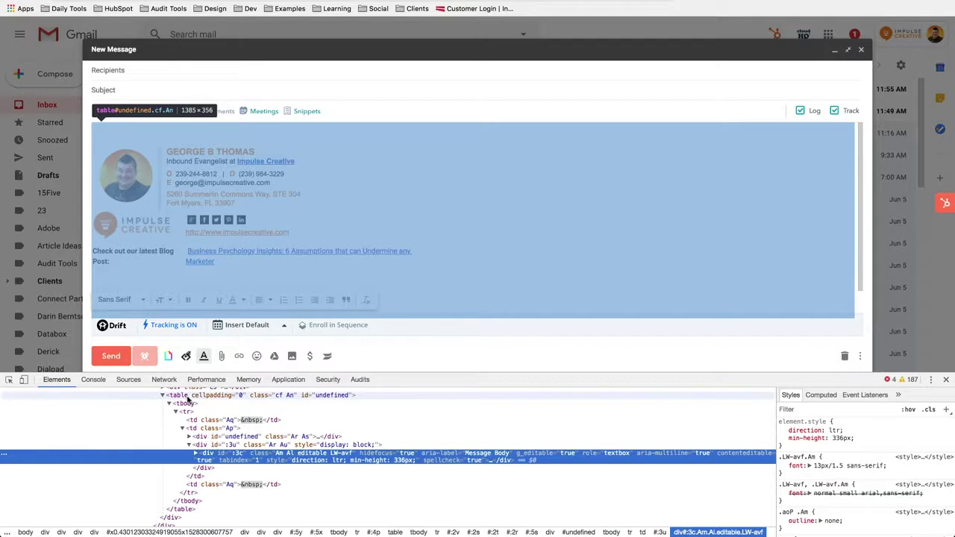
click(185, 399)
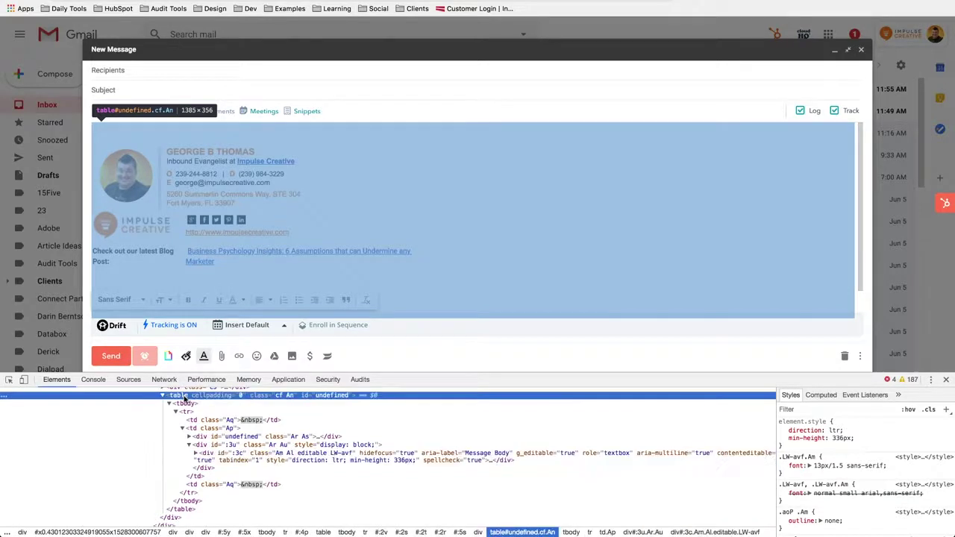
right_click(185, 400)
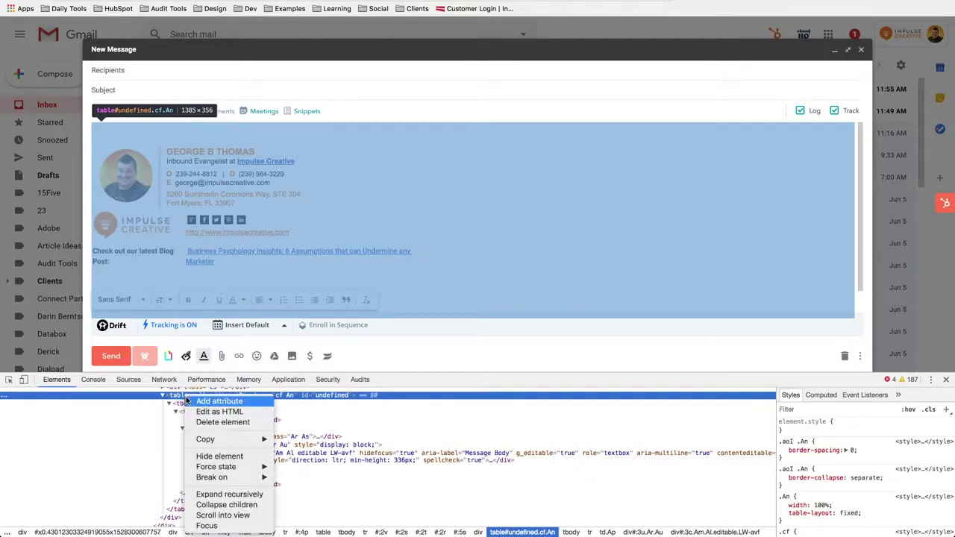
mouse_move(208, 444)
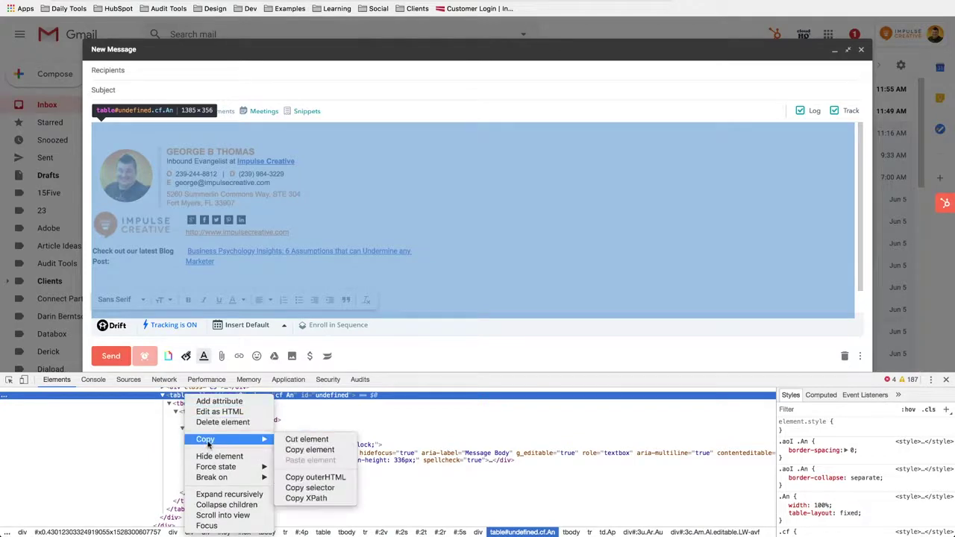
click(313, 449)
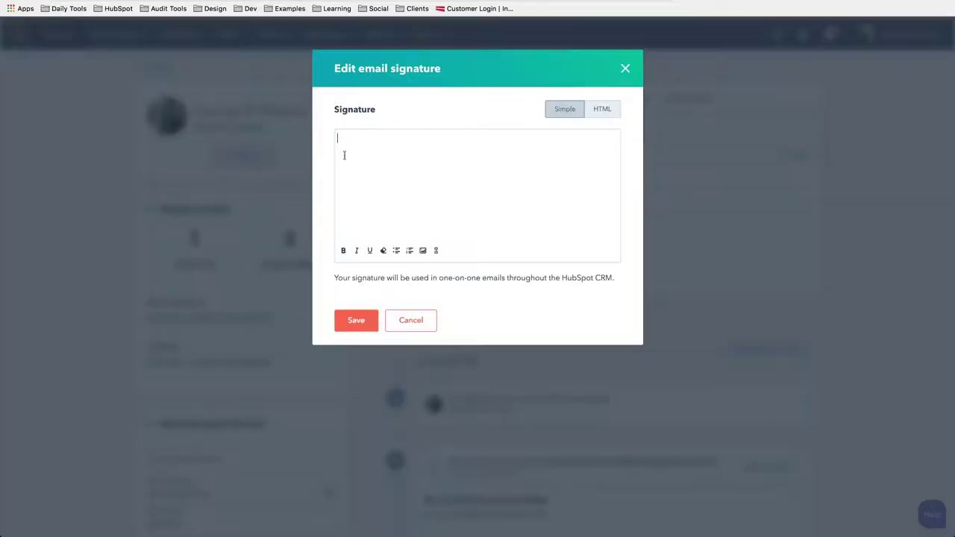
In HTML mode, delete the leftover <br/> and paste the copied signature HTML.
click(598, 110)
drag(375, 139, 336, 141)
key(BackSpace)
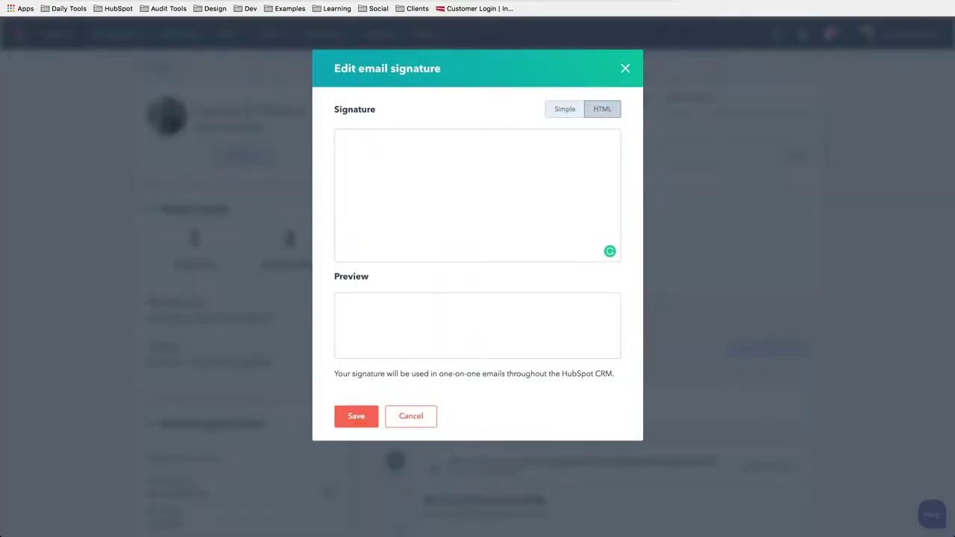
key(super+v)
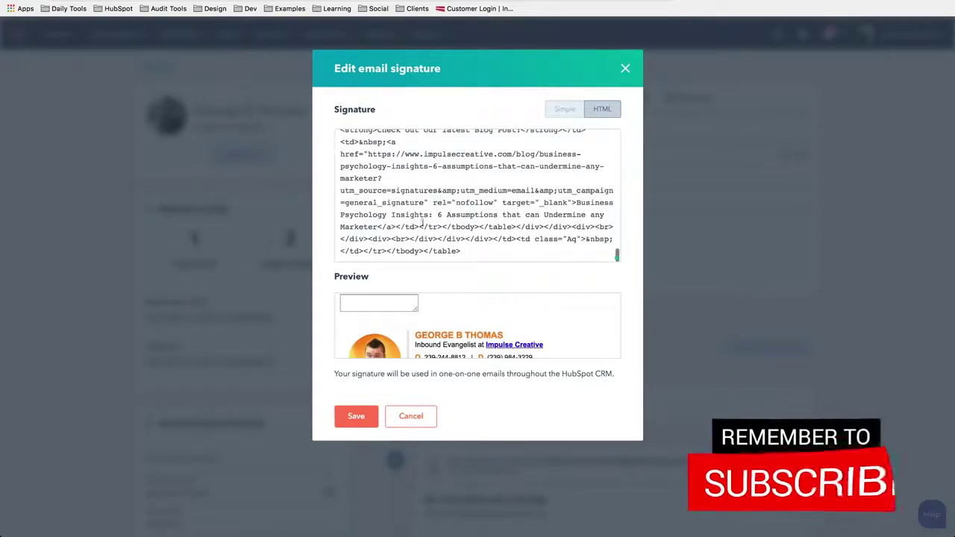
Remove the leading Gmail wrapper code above <tbody> from the pasted HTML.
scroll(474, 313, down, 3)
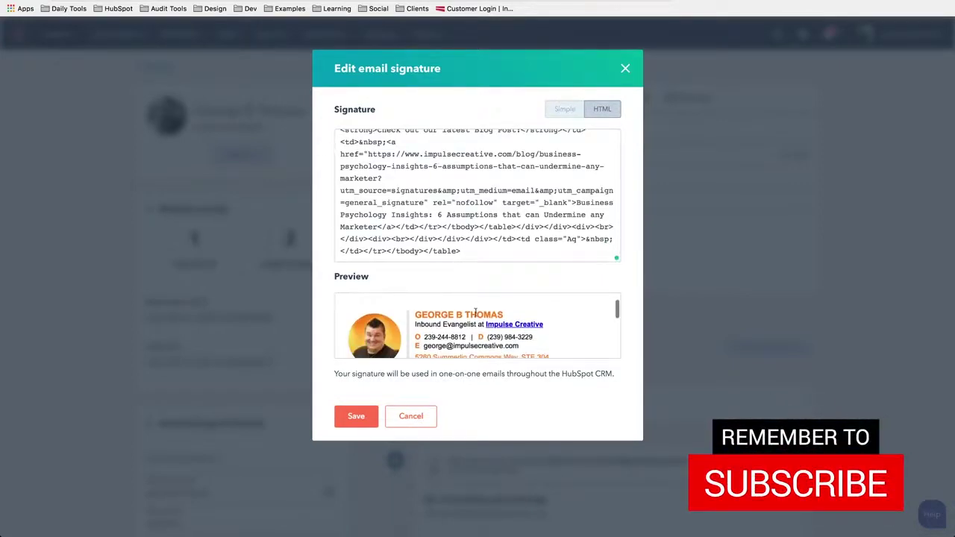
scroll(475, 312, down, 3)
scroll(474, 312, up, 5)
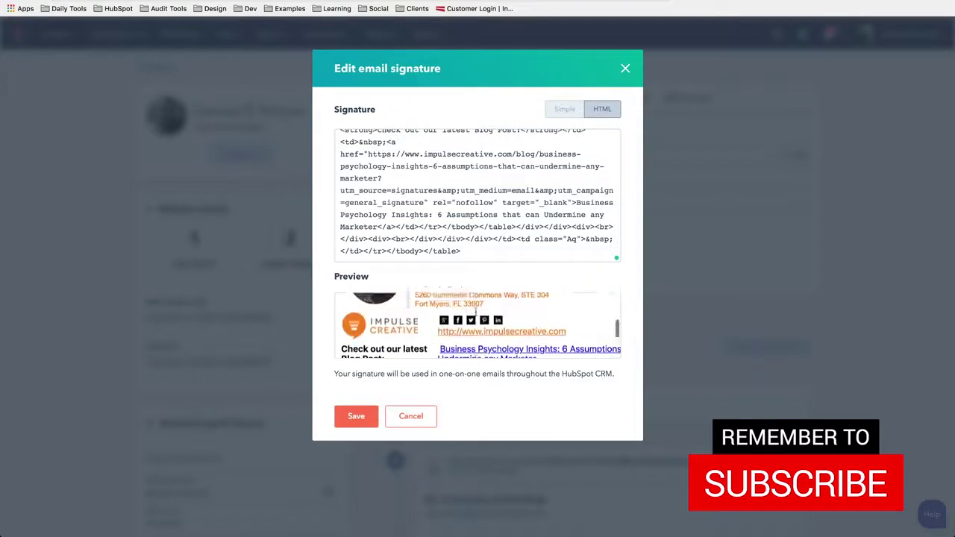
scroll(387, 172, up, 5)
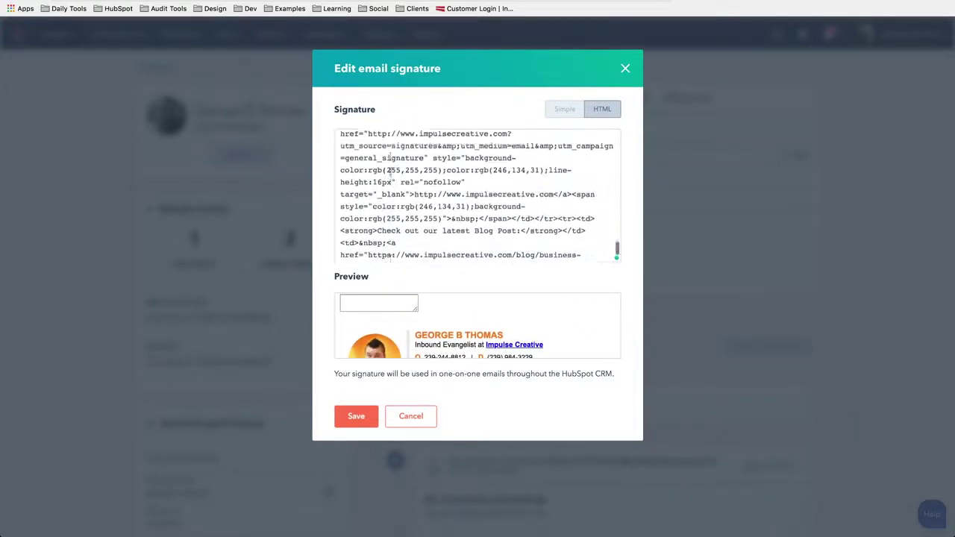
scroll(387, 172, up, 10)
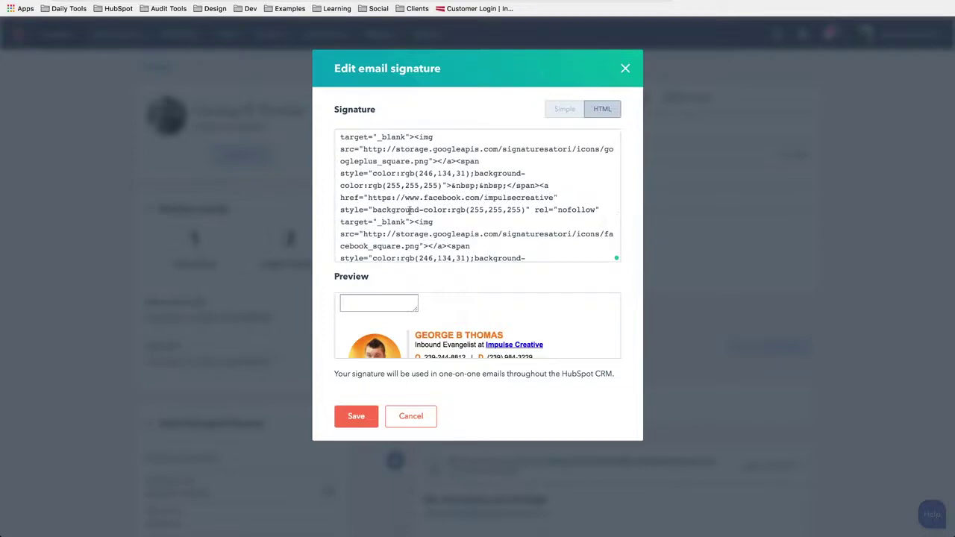
scroll(408, 211, up, 10)
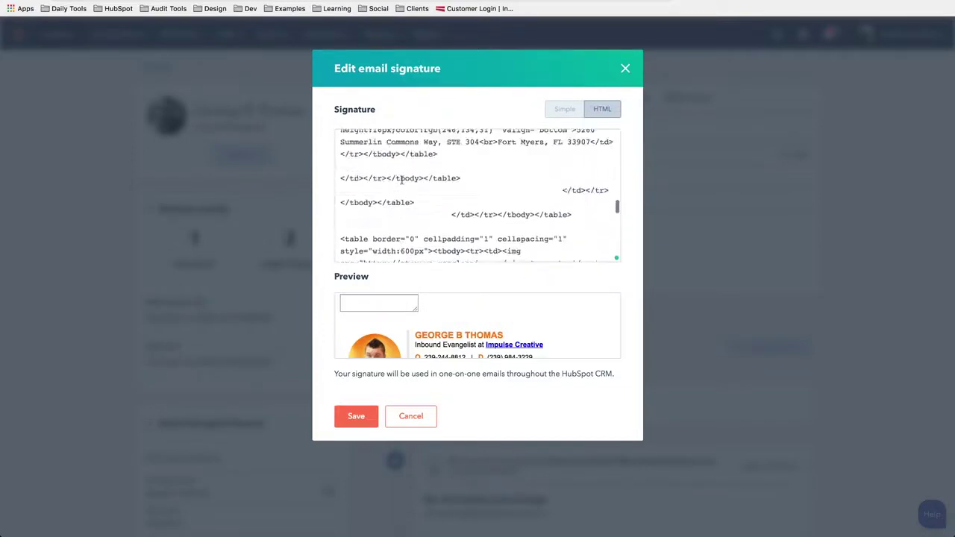
scroll(401, 179, up, 10)
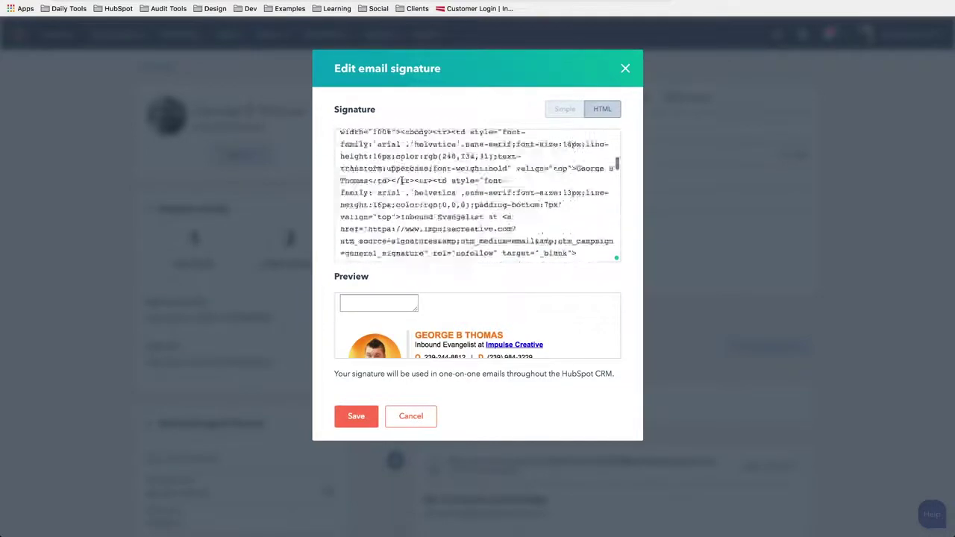
scroll(401, 181, up, 5)
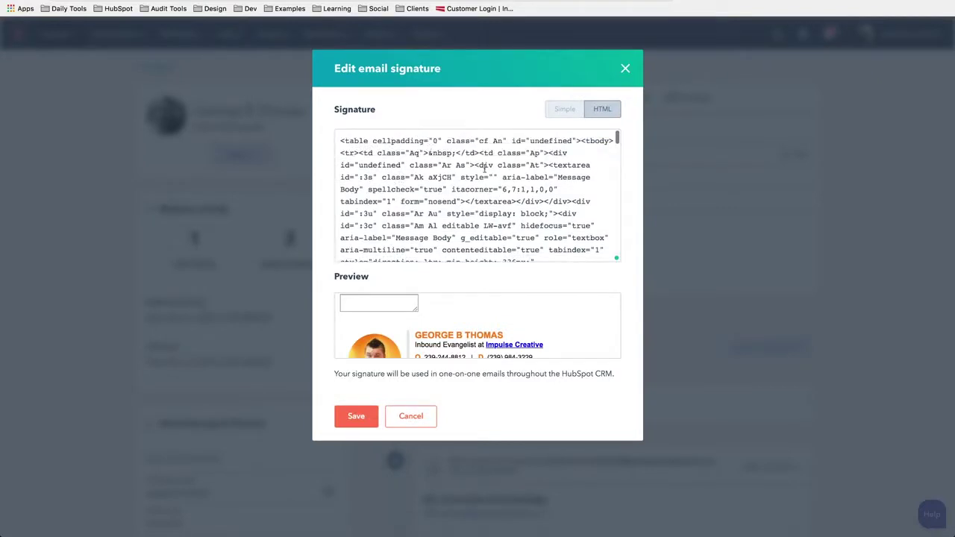
key(shift+super+Up)
key(BackSpace)
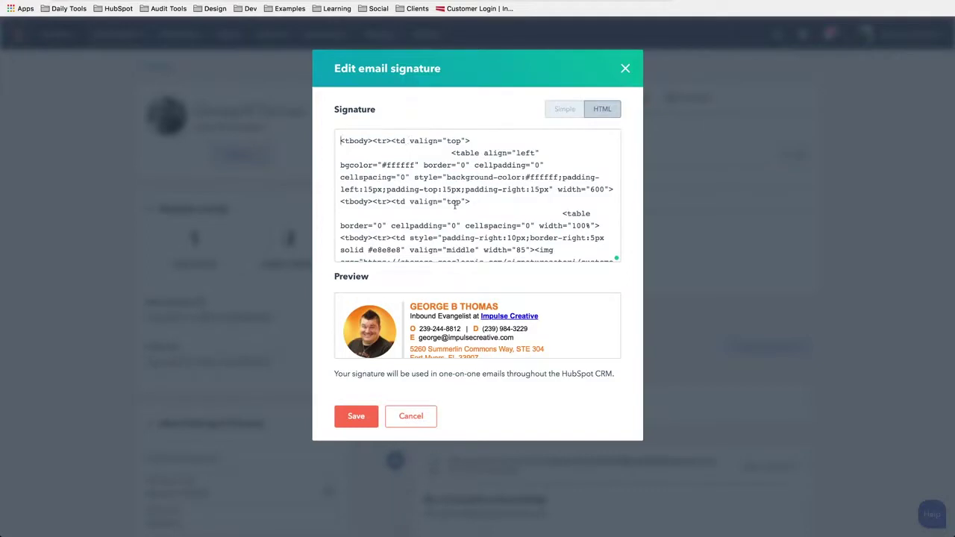
Review the cleaned signature HTML and save it.
scroll(455, 208, down, 5)
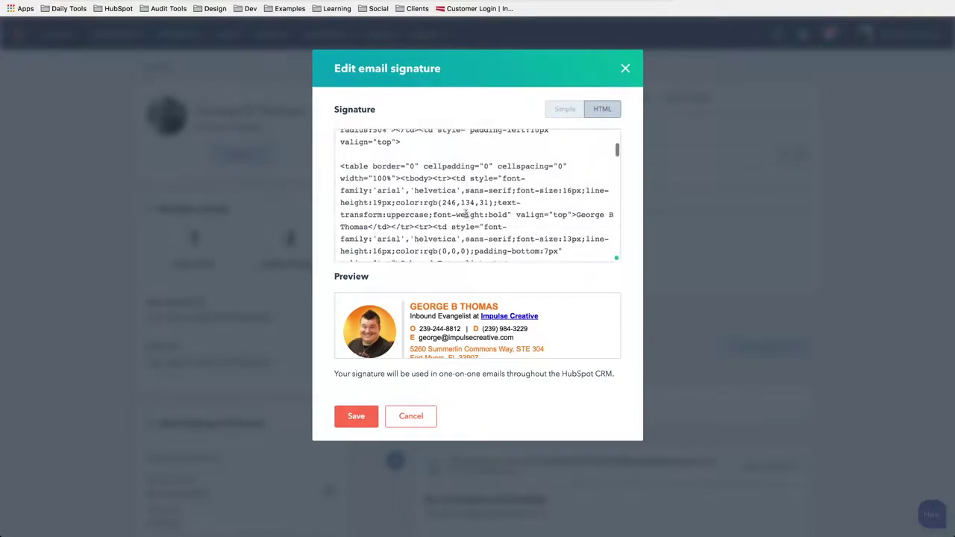
scroll(458, 209, down, 2)
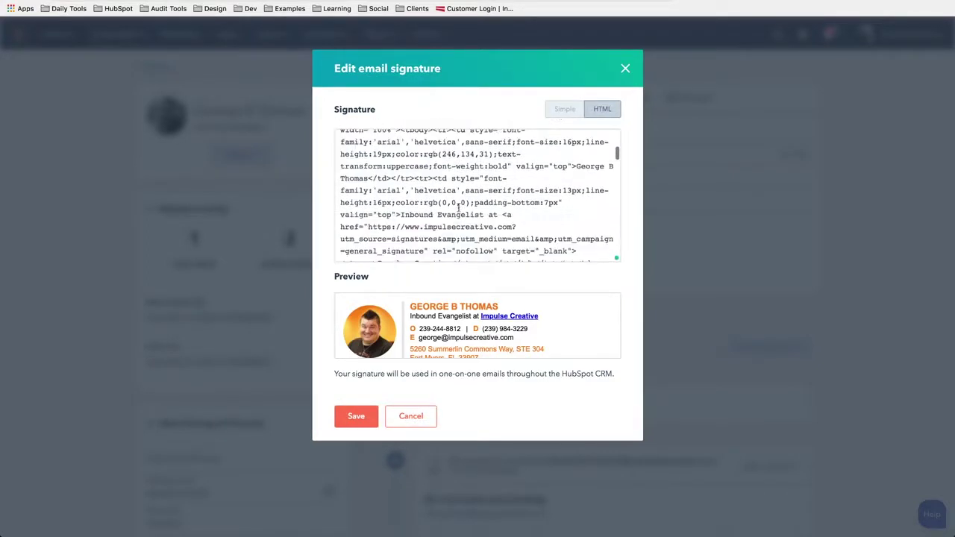
scroll(458, 207, down, 3)
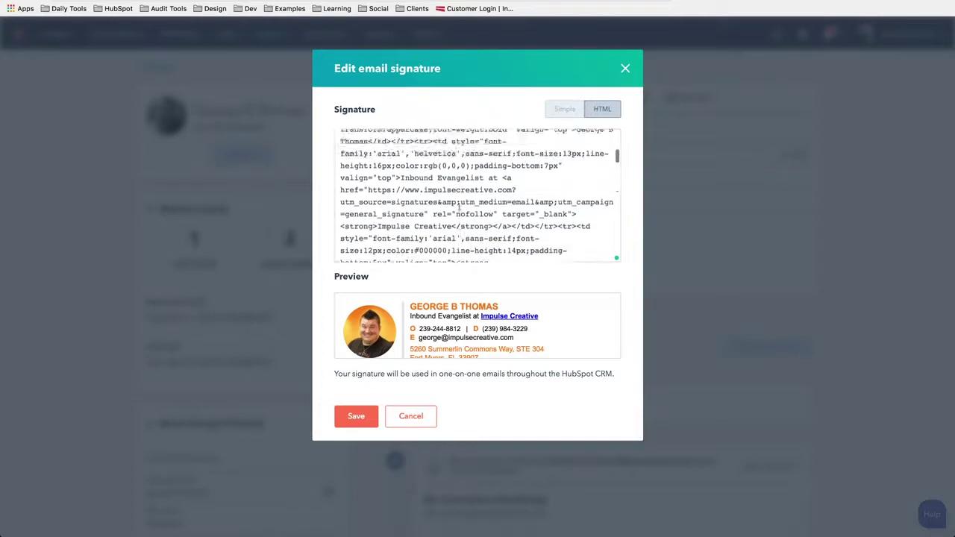
scroll(458, 179, up, 10)
scroll(459, 206, up, 2)
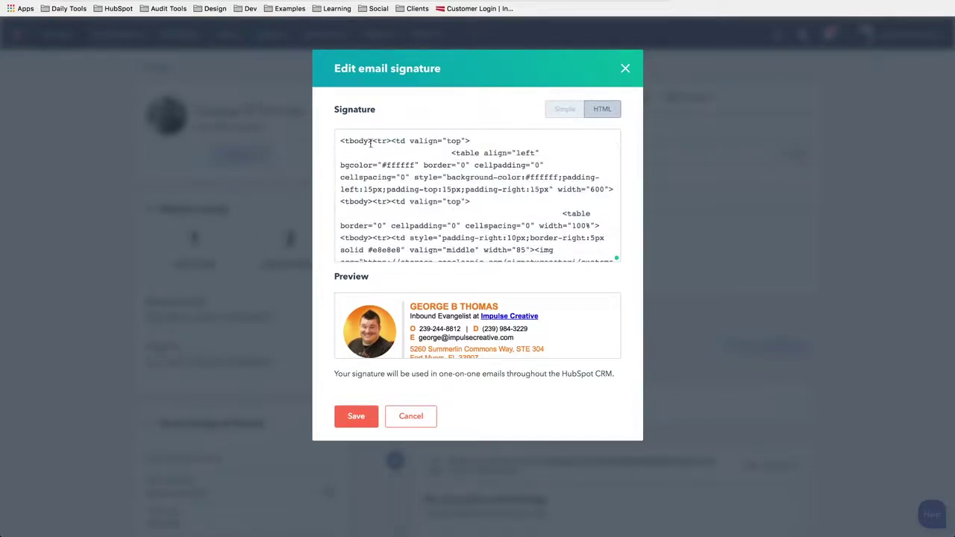
scroll(472, 330, down, 5)
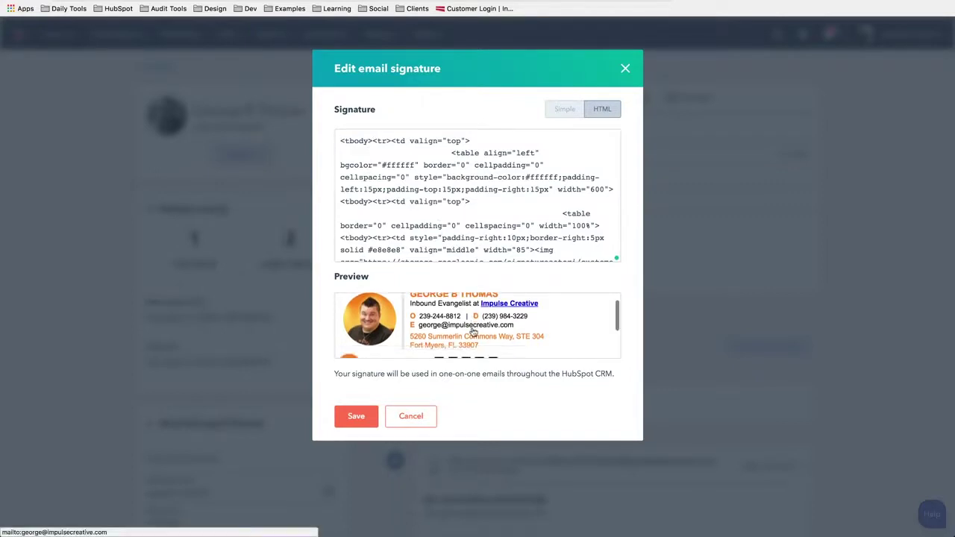
scroll(472, 331, up, 5)
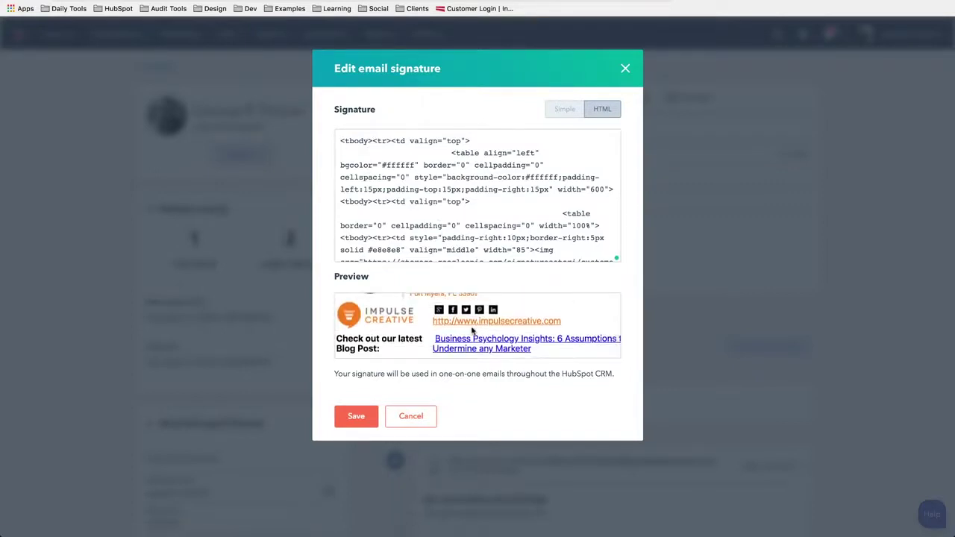
click(357, 418)
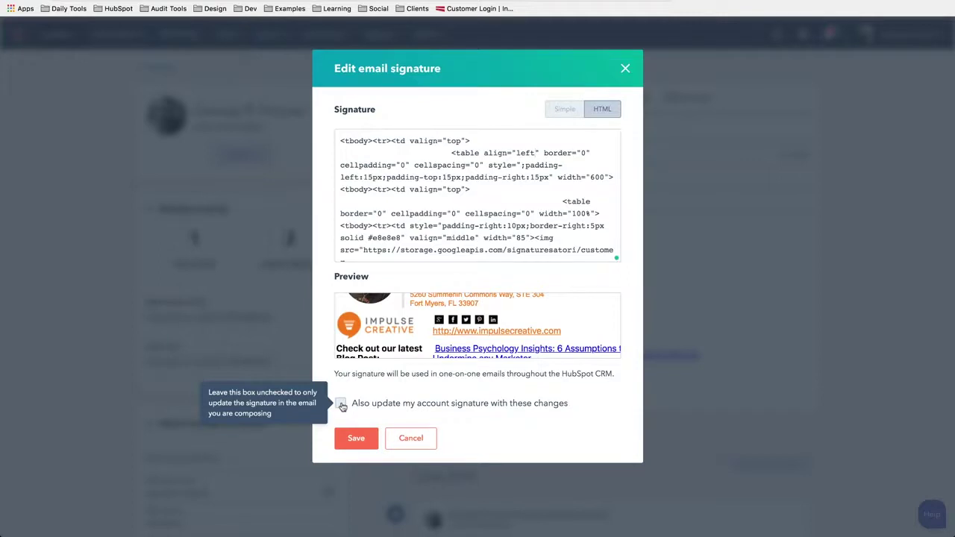
Check the account-signature update box, return the preview to the top, and save the HTML signature.
click(341, 404)
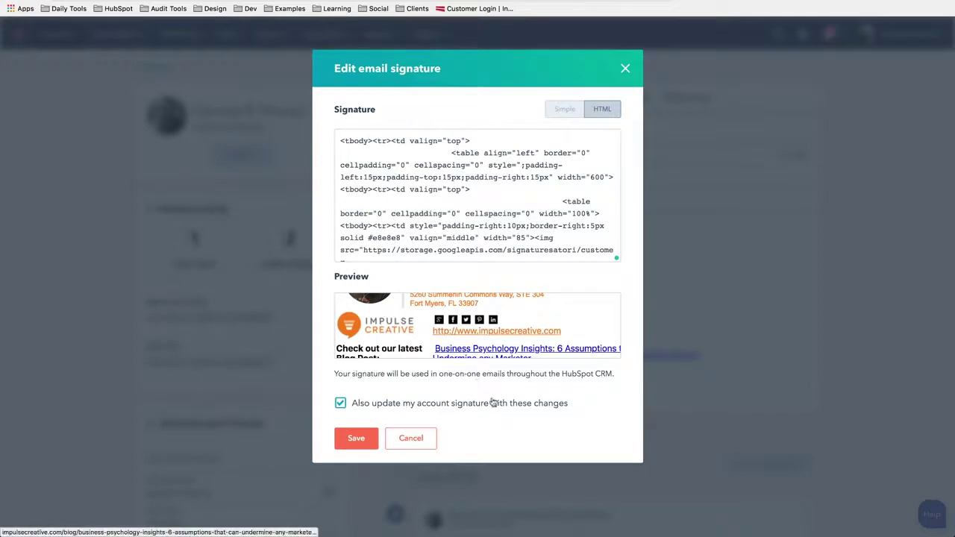
scroll(493, 326, up, 3)
scroll(493, 326, down, 3)
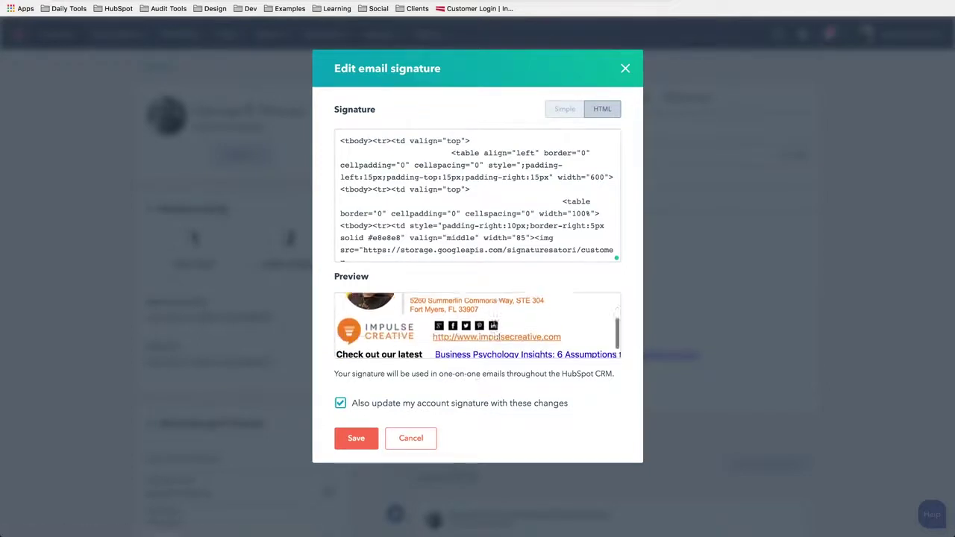
scroll(493, 326, up, 3)
scroll(494, 323, down, 4)
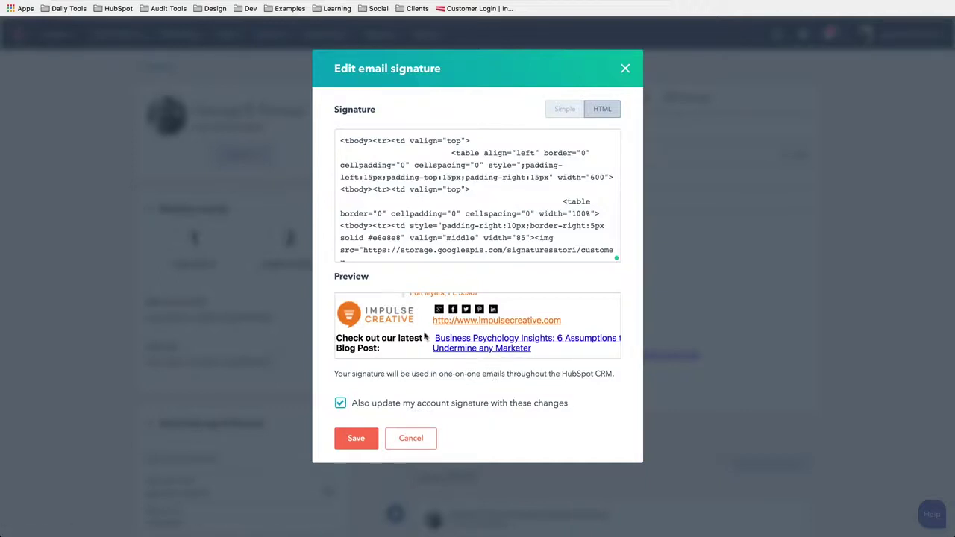
scroll(412, 336, up, 5)
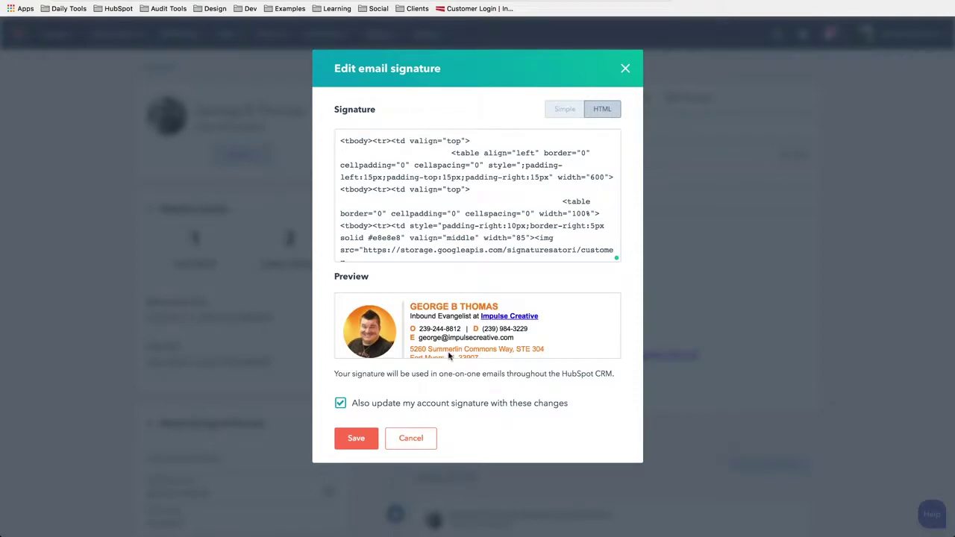
click(349, 437)
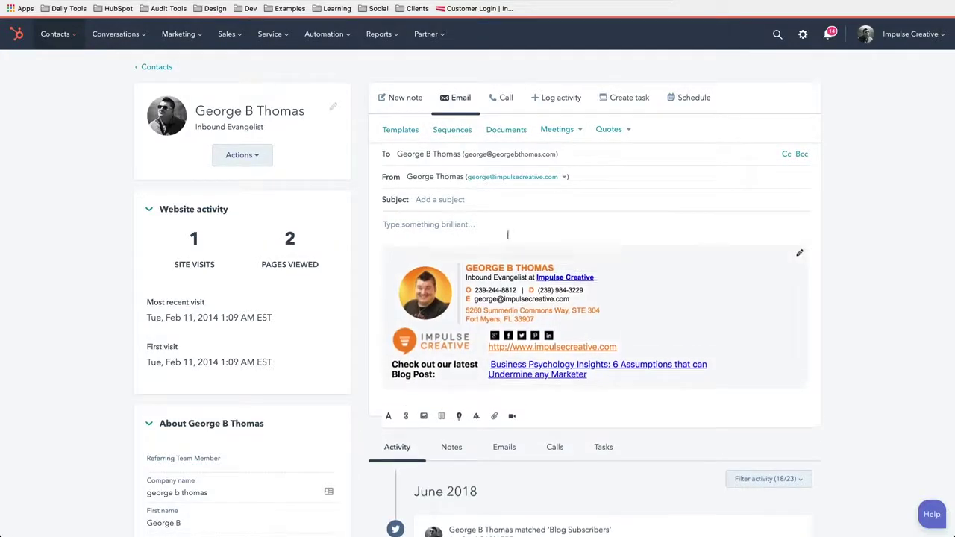
Check the saved signature in the email body and edit dialog, then switch to the WiseStamp editor.
click(441, 222)
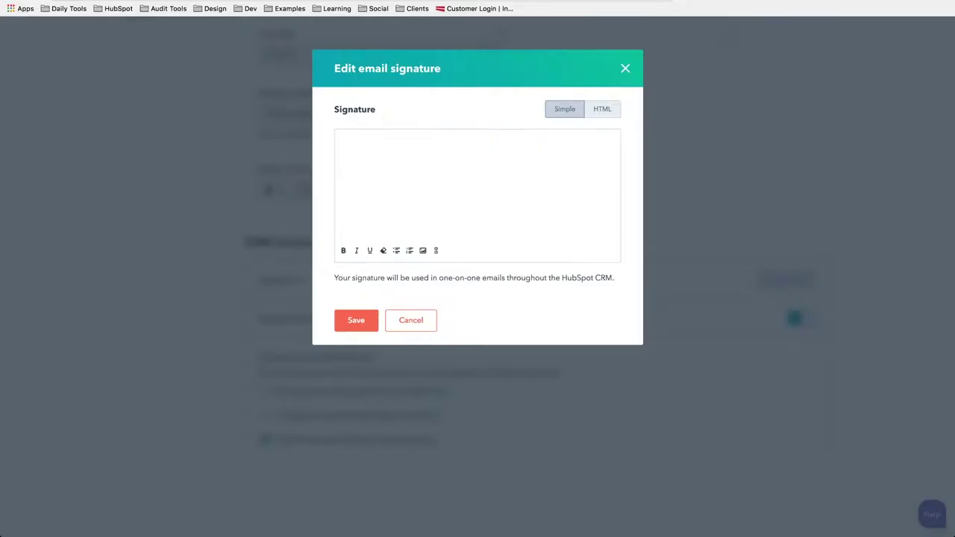
click(625, 73)
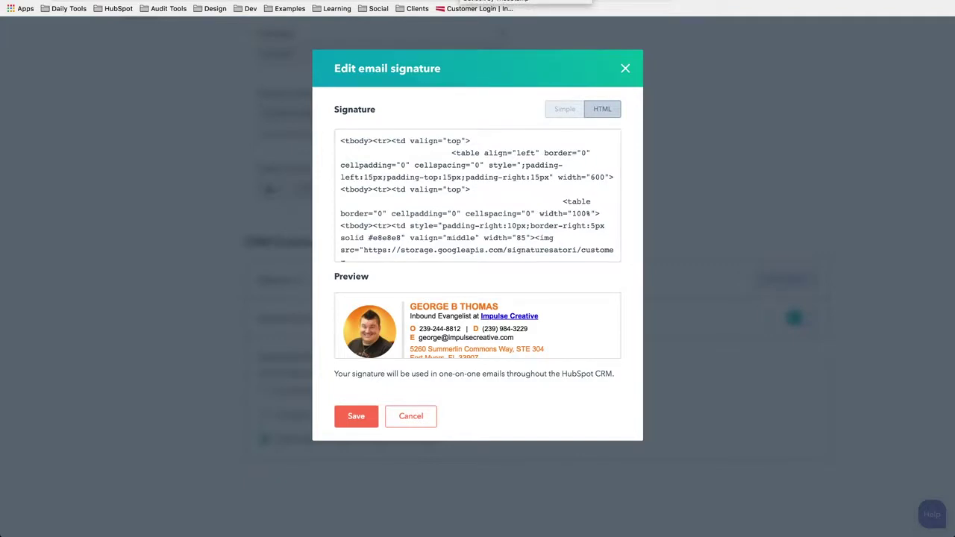
click(478, 0)
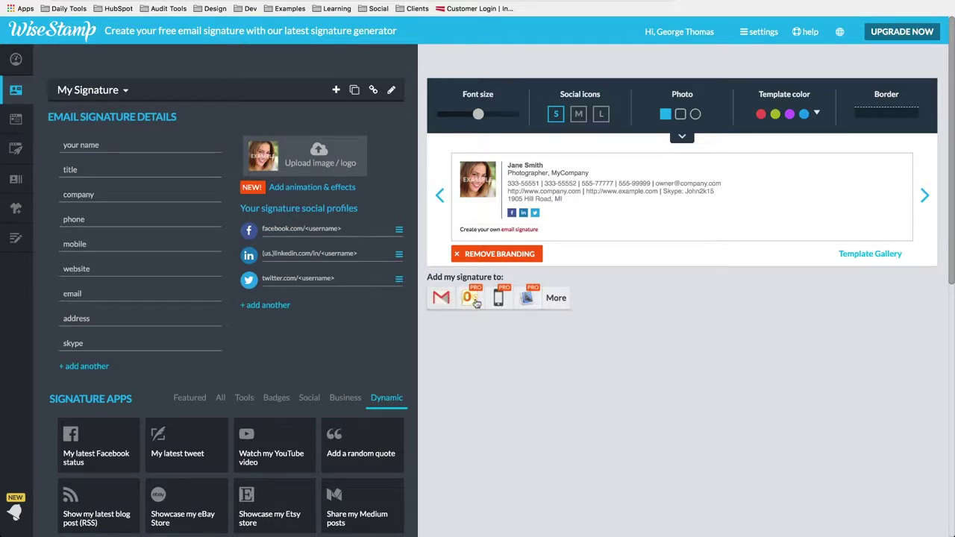
Browse WiseStamp's supported email clients under More, then pick Gmail as the target.
click(557, 299)
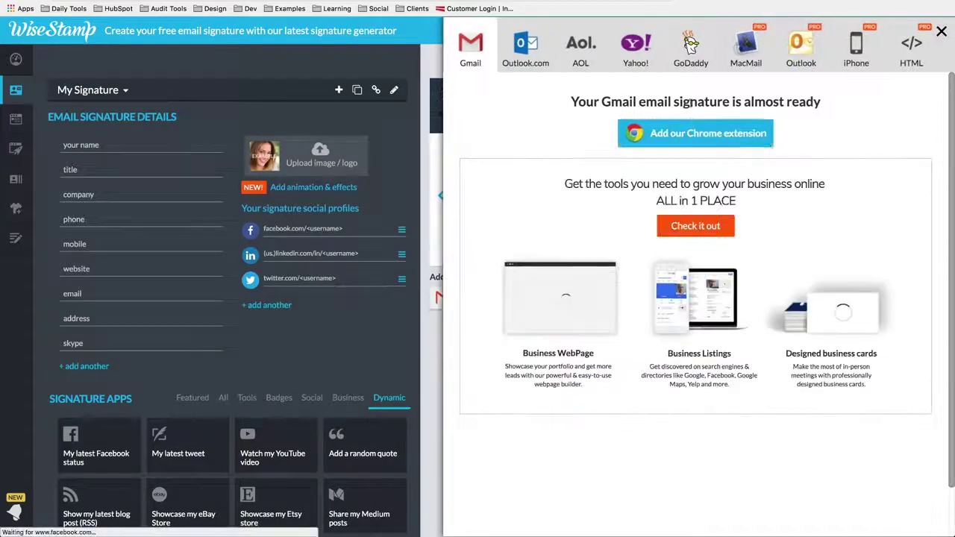
click(942, 32)
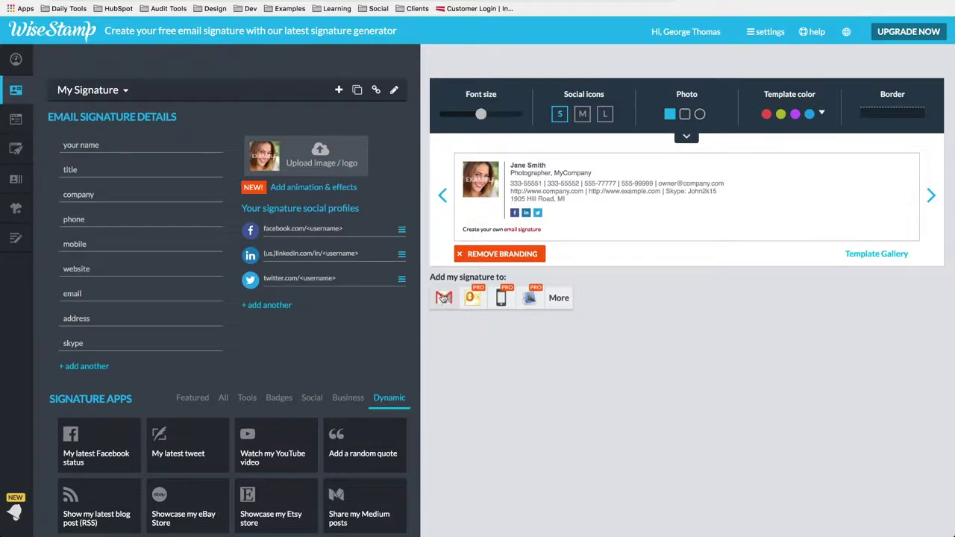
click(444, 299)
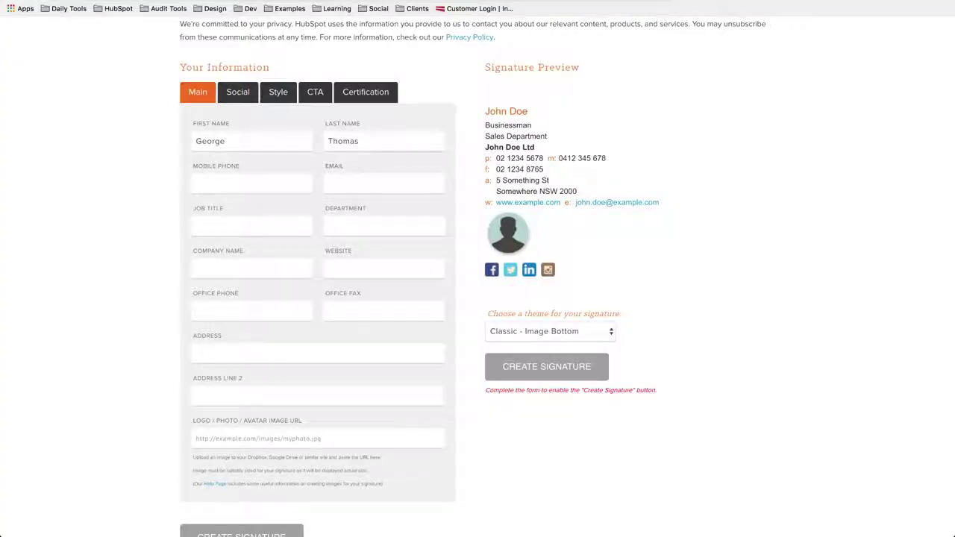
Scroll through the generator form and show the call-to-action fields.
scroll(472, 84, up, 5)
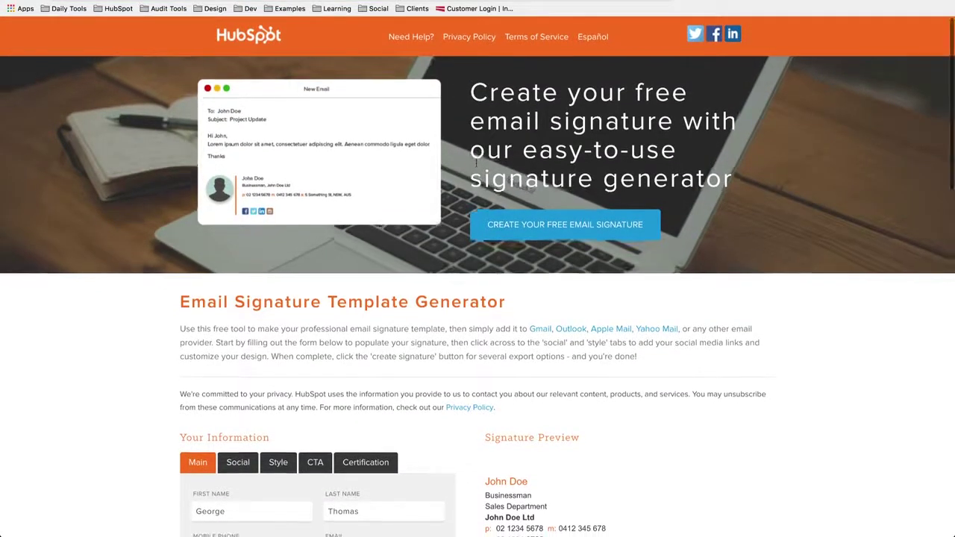
scroll(478, 164, down, 5)
scroll(481, 168, down, 3)
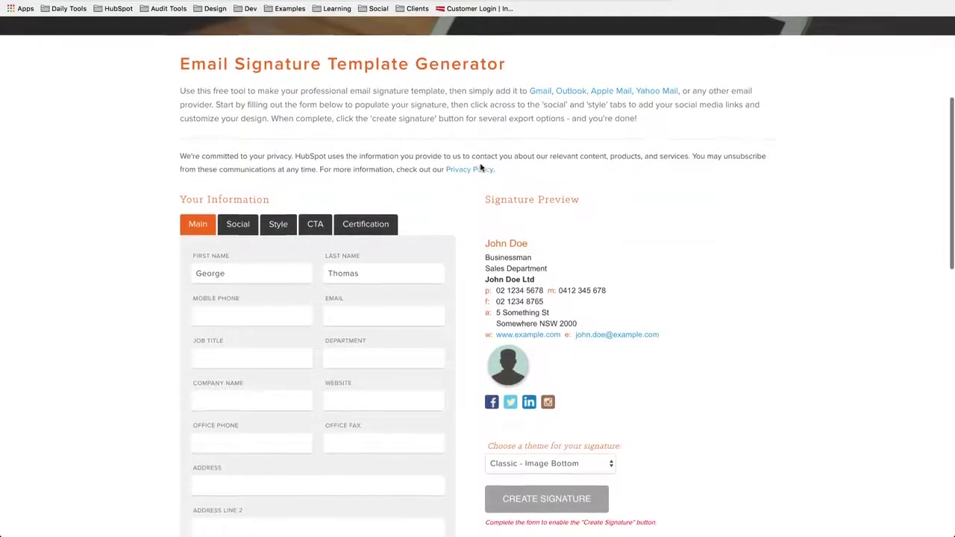
scroll(481, 168, down, 2)
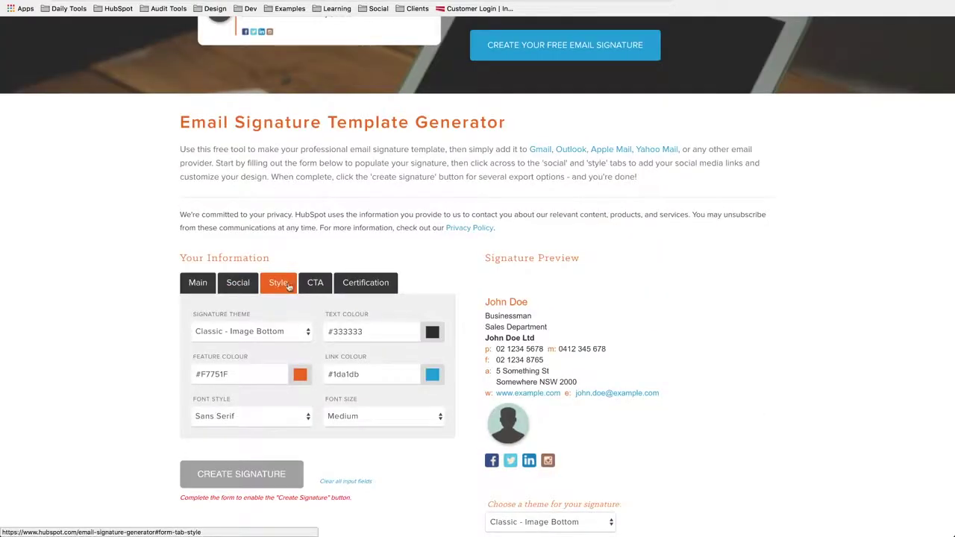
View the list of HubSpot certifications, then return to the WiseStamp editor.
scroll(315, 284, down, 7)
scroll(316, 279, up, 7)
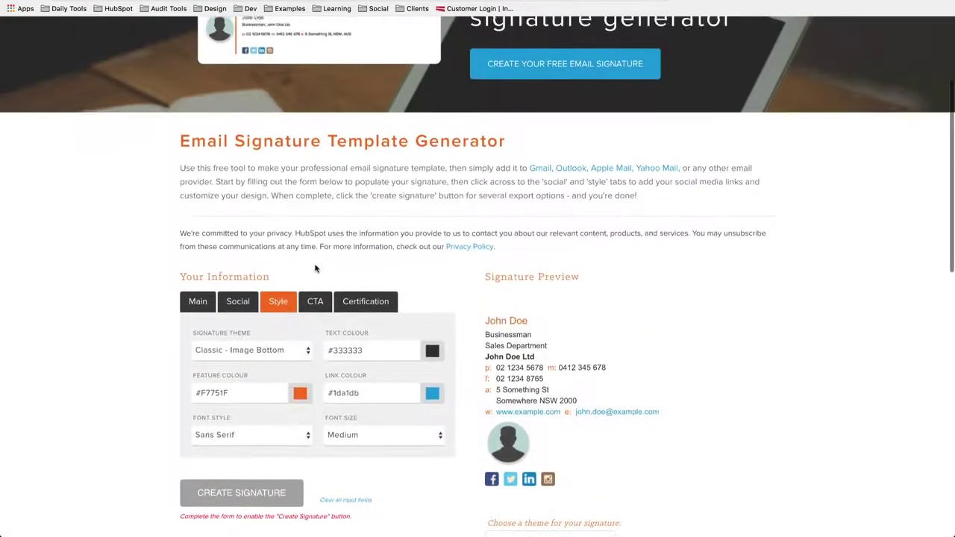
scroll(314, 283, up, 1)
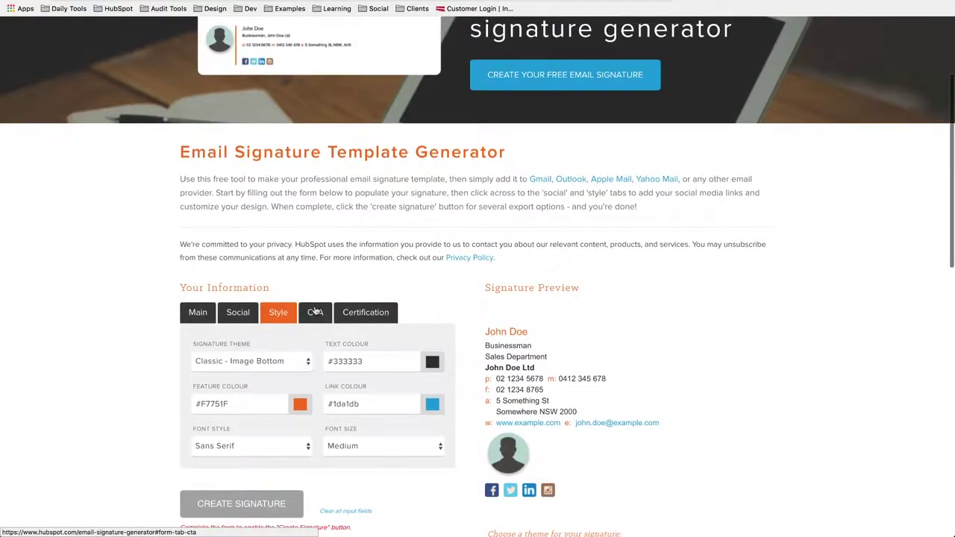
click(315, 311)
scroll(328, 311, down, 8)
scroll(331, 311, up, 2)
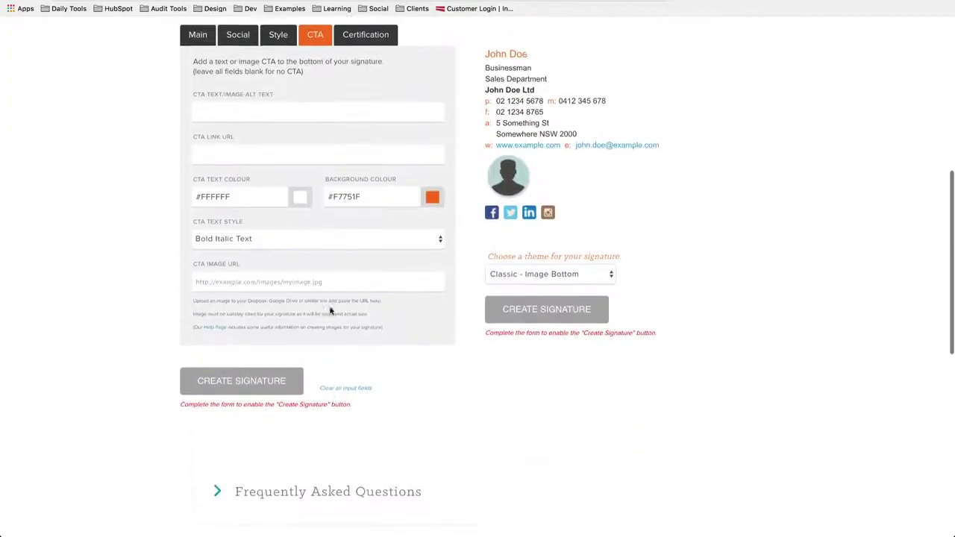
scroll(330, 311, up, 2)
click(365, 92)
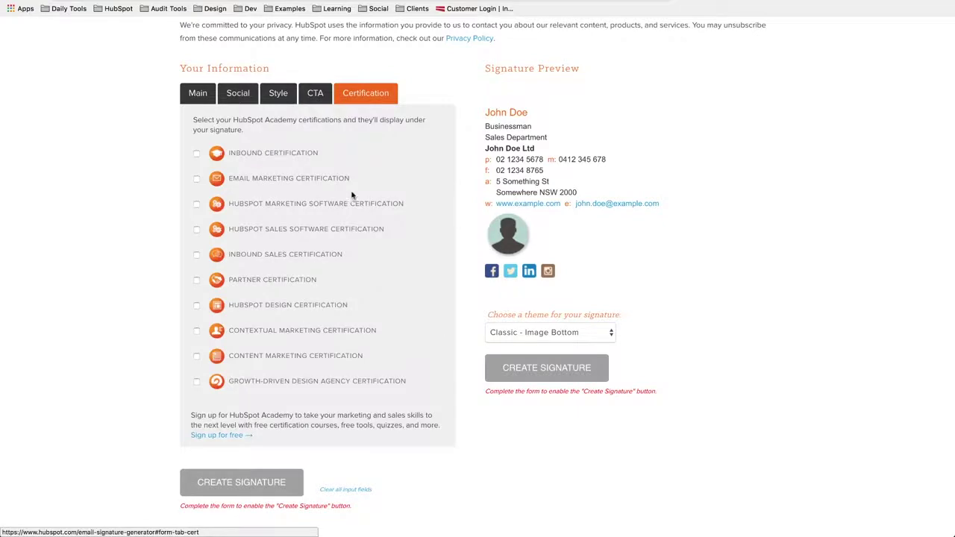
scroll(313, 192, down, 2)
scroll(320, 228, up, 2)
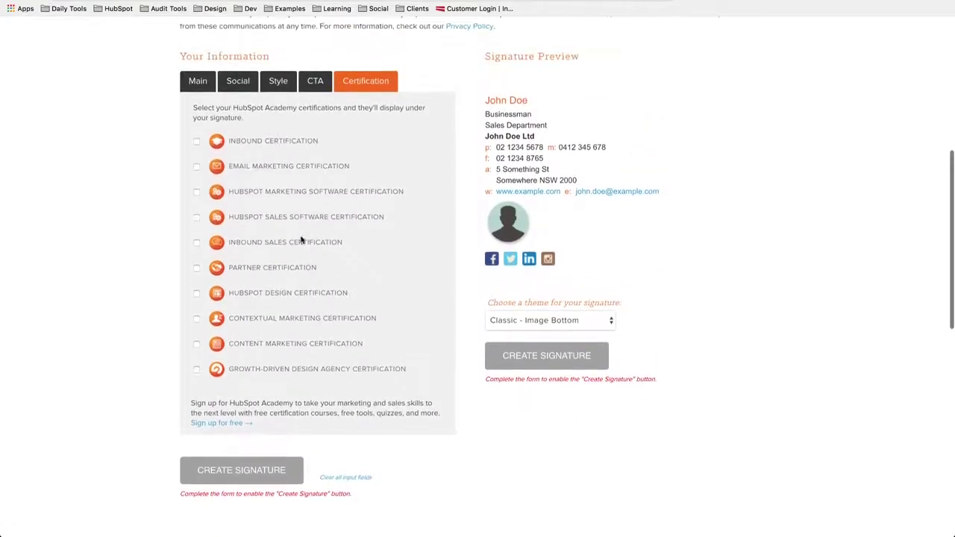
scroll(302, 238, down, 1)
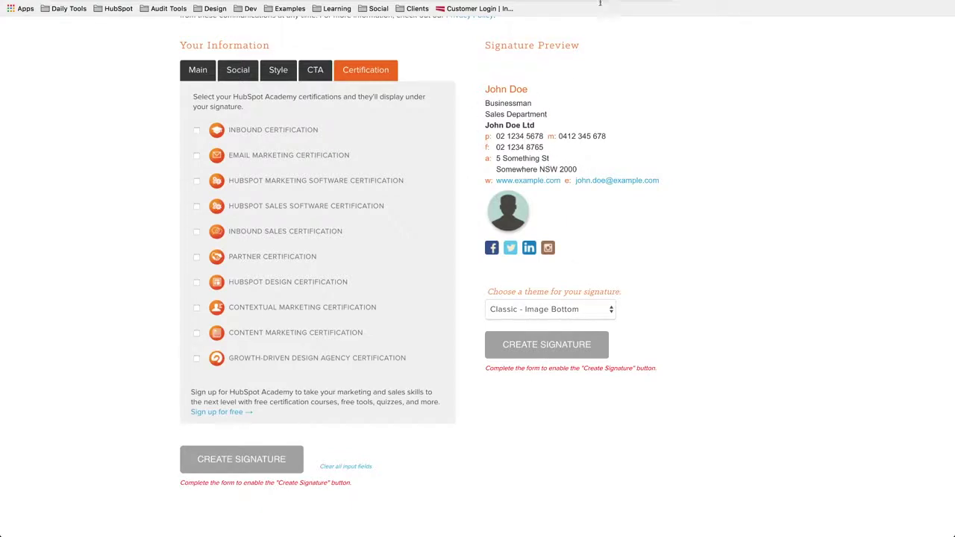
key(ctrl+Tab)
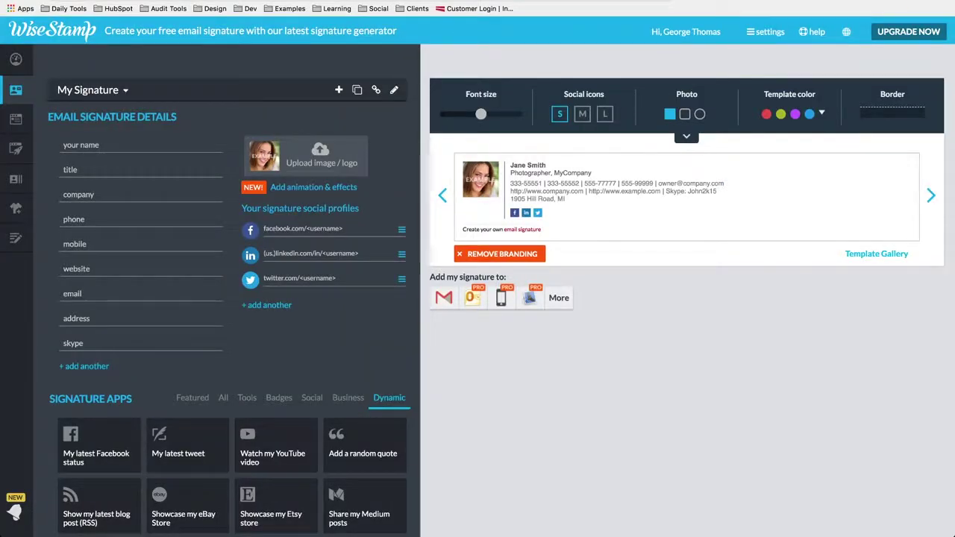
Switch back to the contact's email draft and place the cursor in the body above the signature.
key(ctrl+Tab)
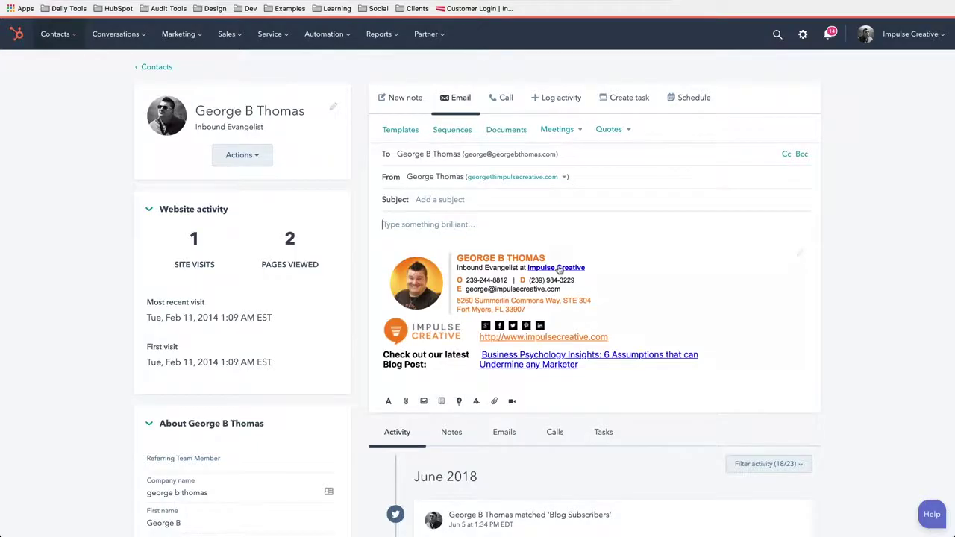
click(630, 228)
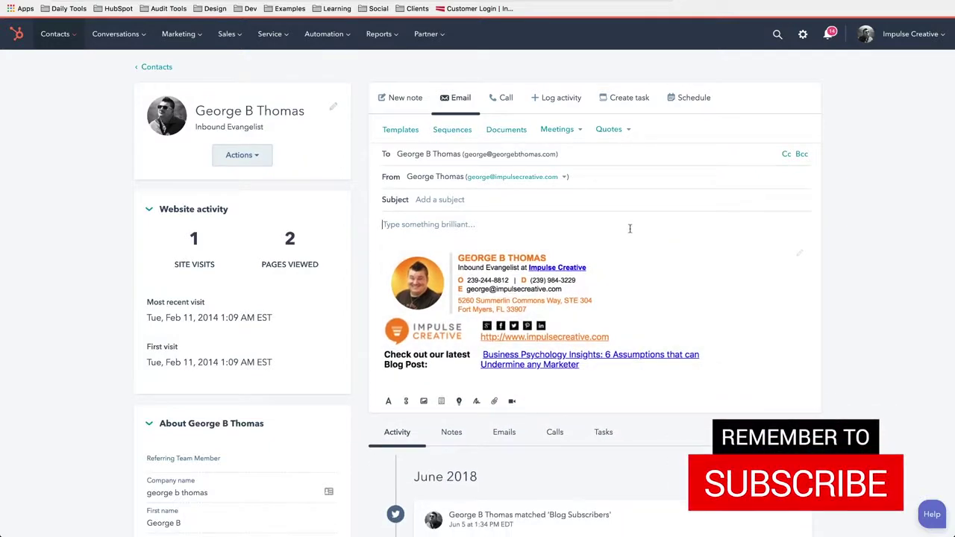